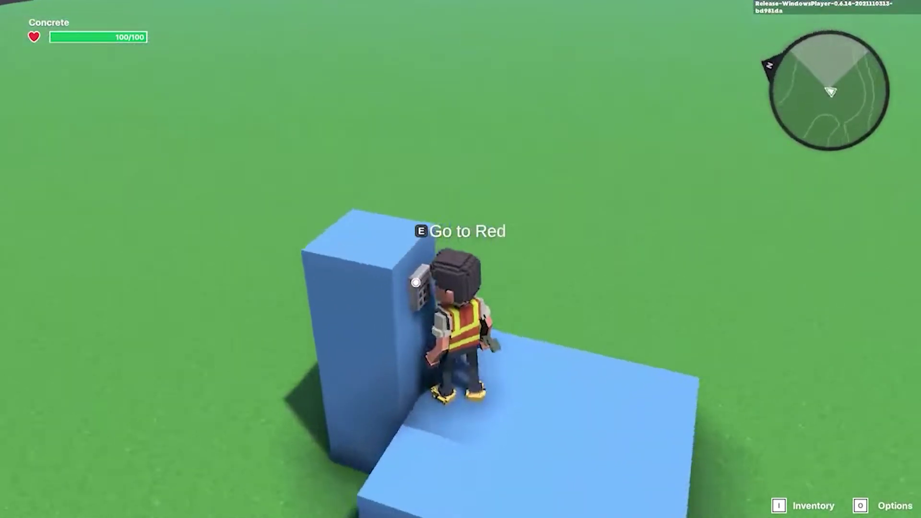
Test the teleport buttons in play mode by going from the blue platform to the red one and back
key(e)
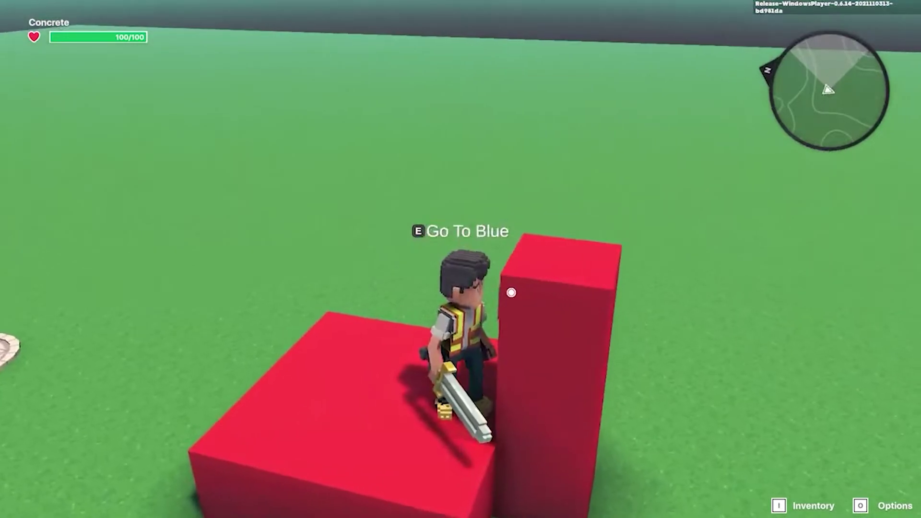
key(e)
key(w)
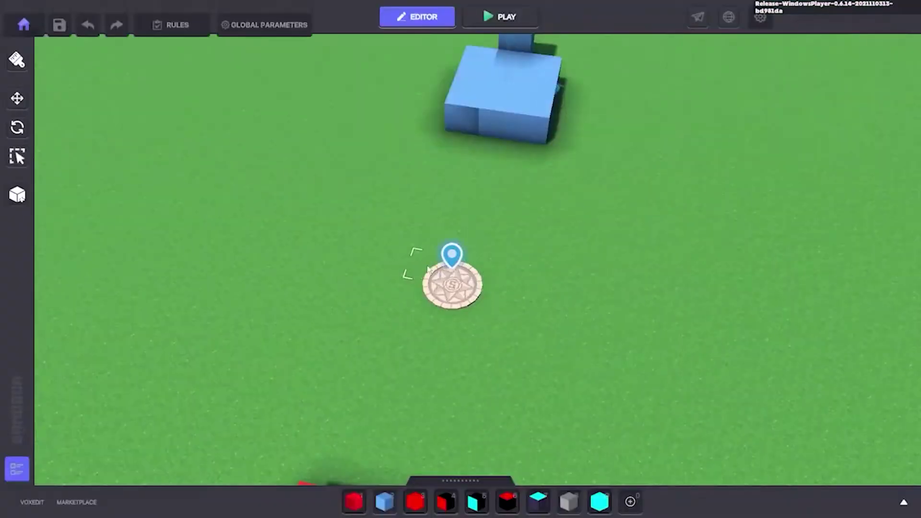
Raise the hidden sign, void and asset spawner together so they sit above the blue platform's surface
key(w)
key(d)
drag(477, 269, 579, 293)
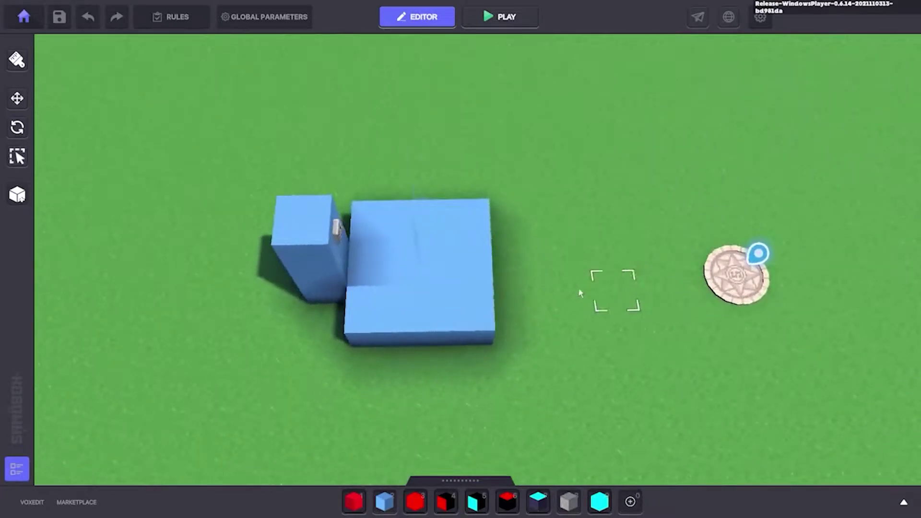
click(410, 313)
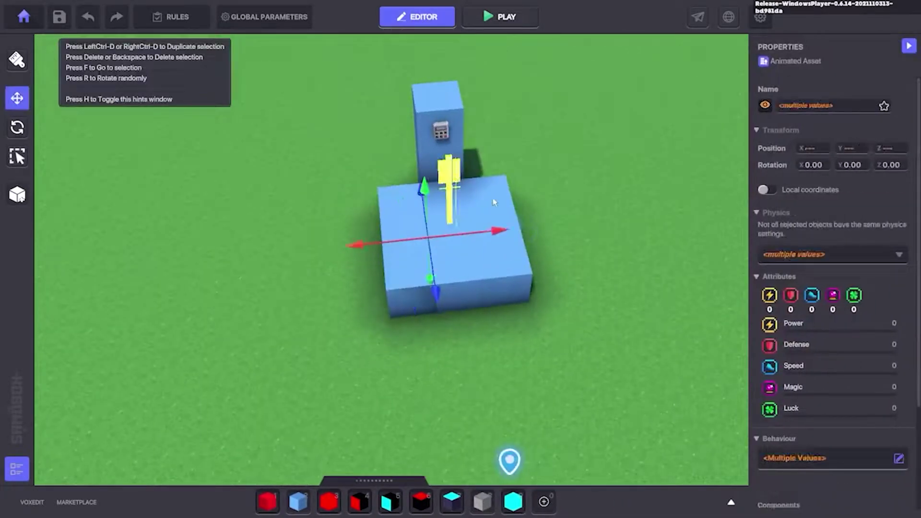
drag(441, 196, 443, 169)
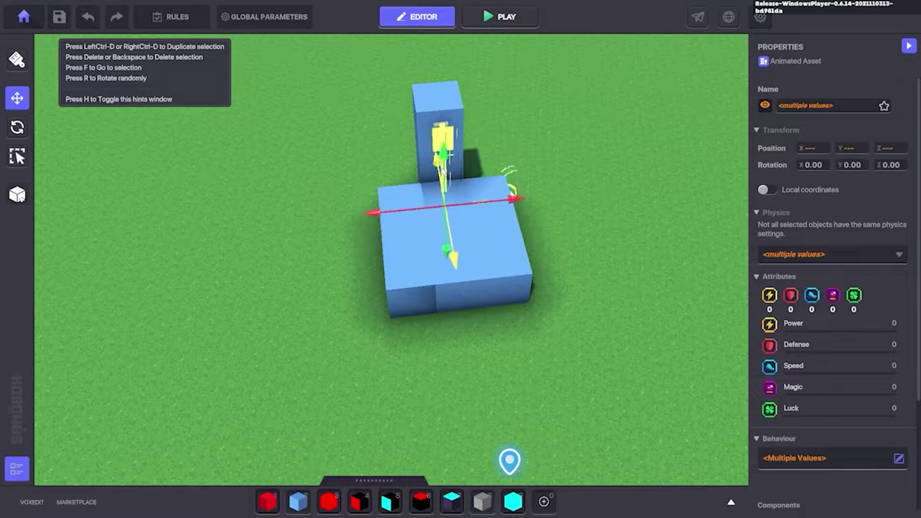
key(ctrl+z)
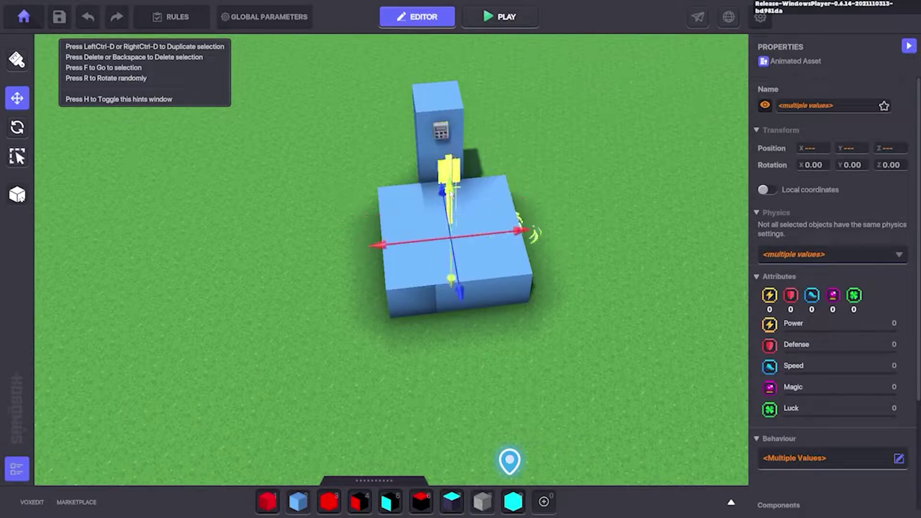
drag(455, 178, 449, 159)
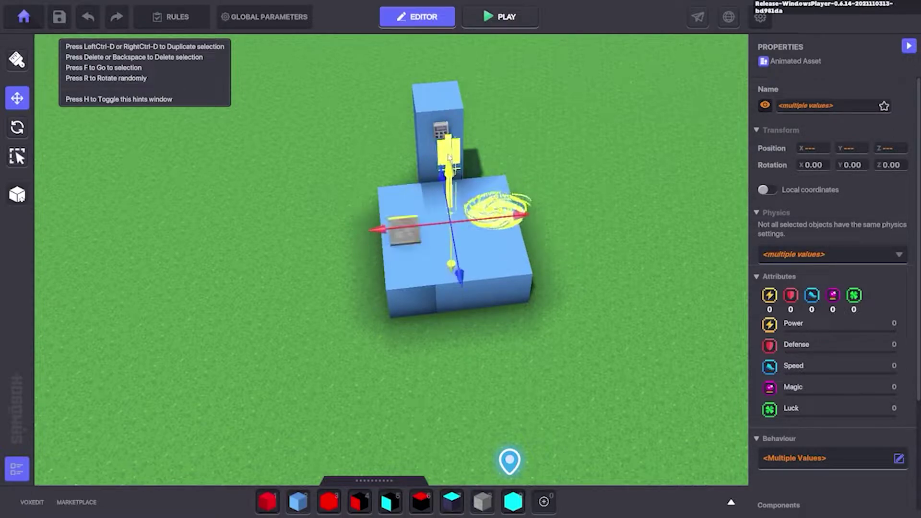
Inspect the button settings of the NumPad Switch on the blue pillar and briefly playtest the experience
click(443, 133)
drag(583, 247, 608, 246)
scroll(590, 240, up, 3)
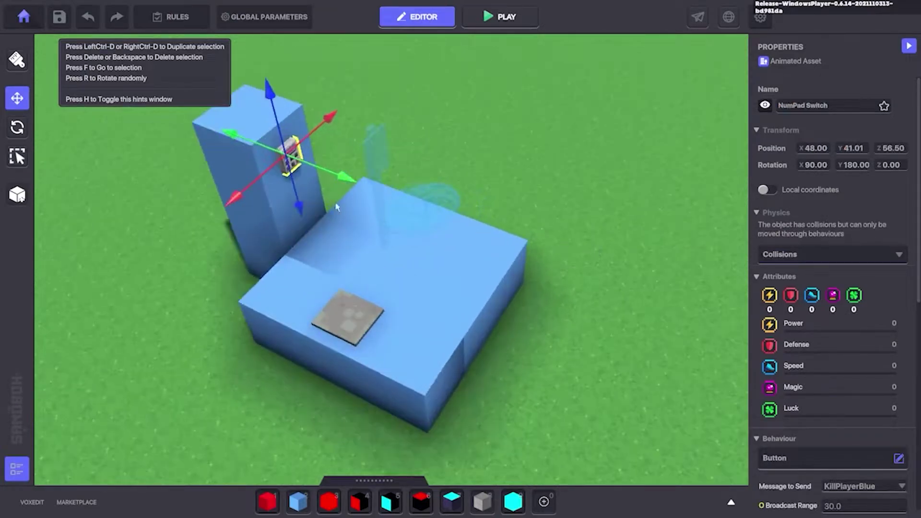
scroll(819, 272, down, 3)
scroll(816, 302, down, 5)
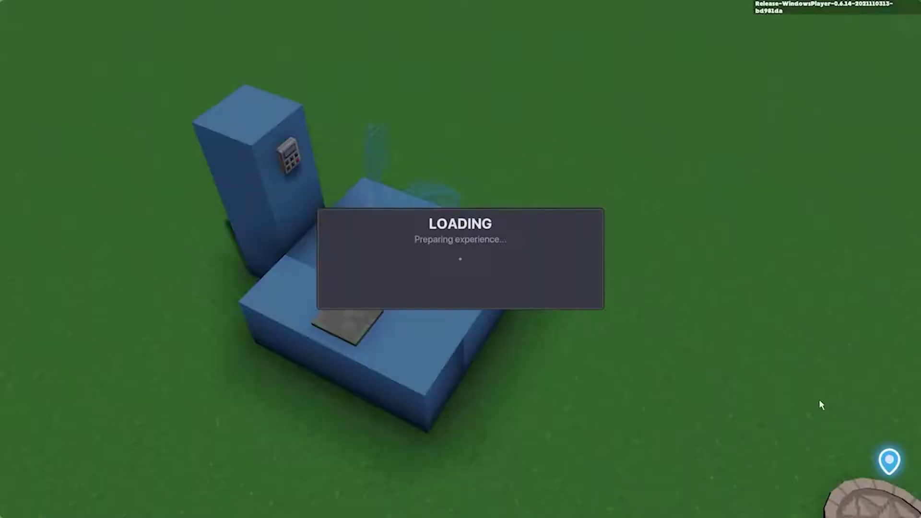
key(w)
key(w)
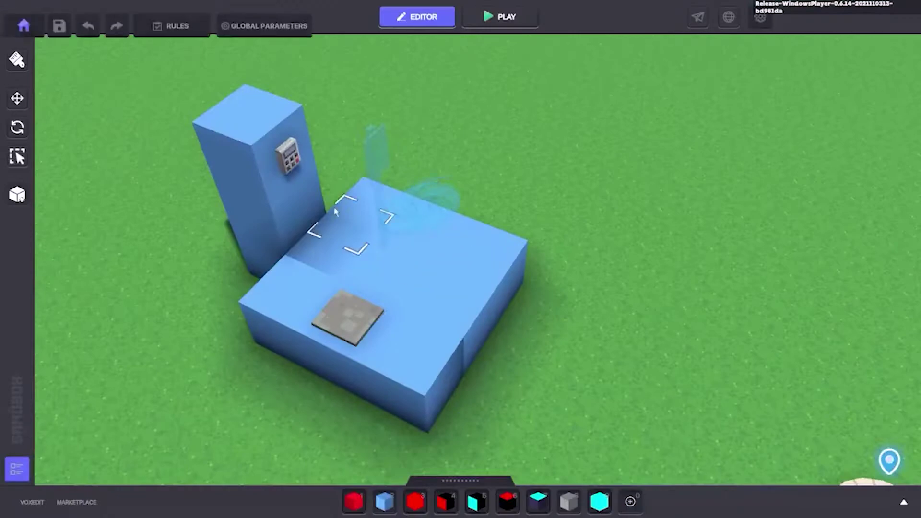
Open the logic of the blue platform's Sign and review its Message Broadcaster message, range, tag and trigger settings
click(290, 155)
click(375, 151)
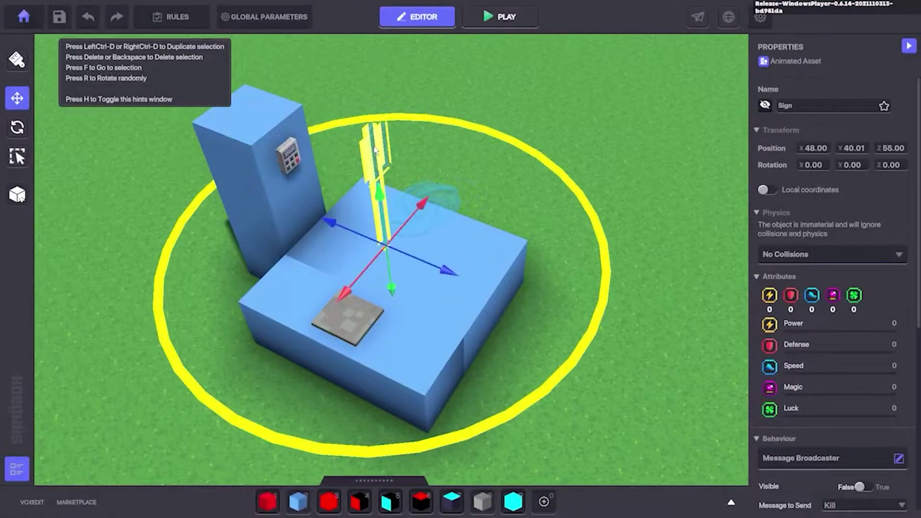
scroll(828, 312, down, 3)
scroll(835, 321, down, 2)
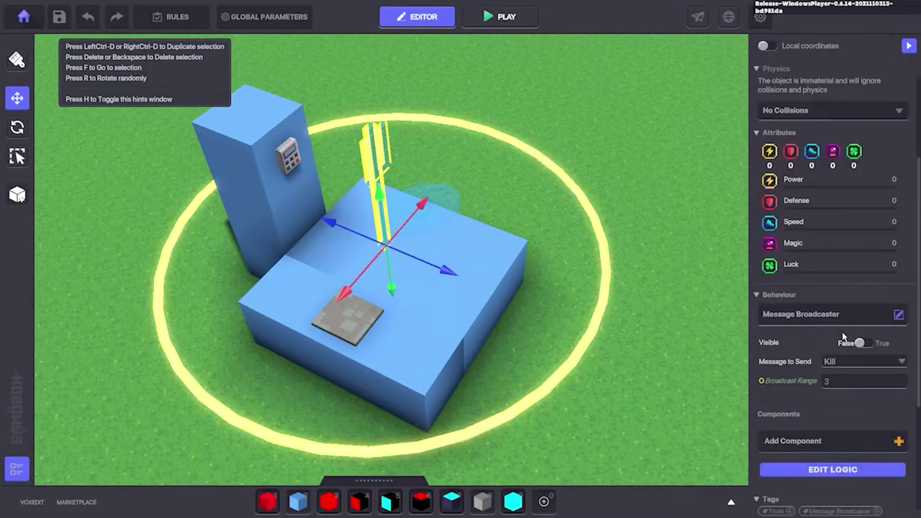
click(819, 469)
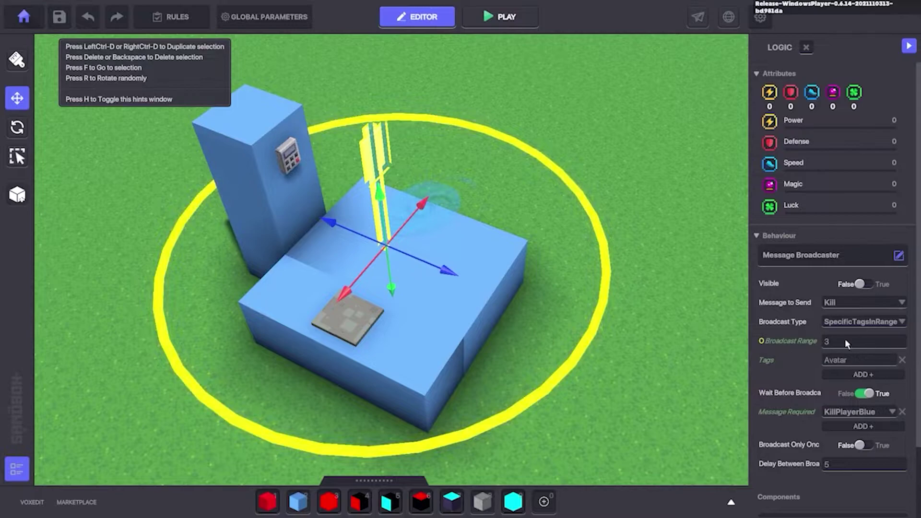
scroll(617, 310, down, 5)
drag(617, 310, 513, 246)
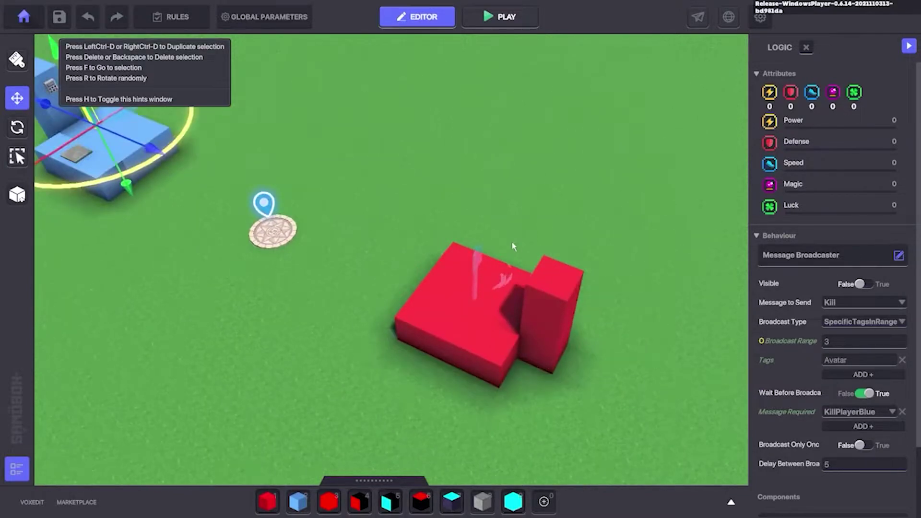
key(f)
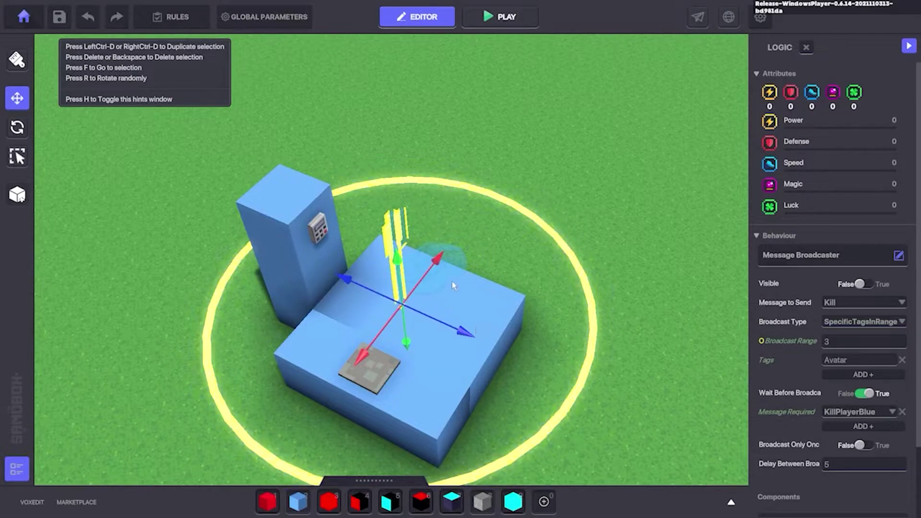
Inspect the Asset Spawner tile on the blue platform, checking its spawn offset, asset to spawn and tags
click(397, 382)
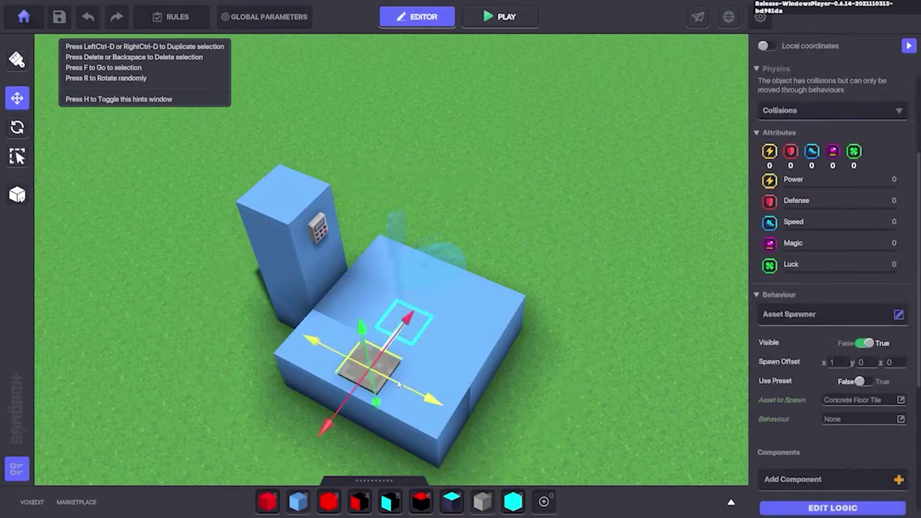
scroll(815, 337, down, 2)
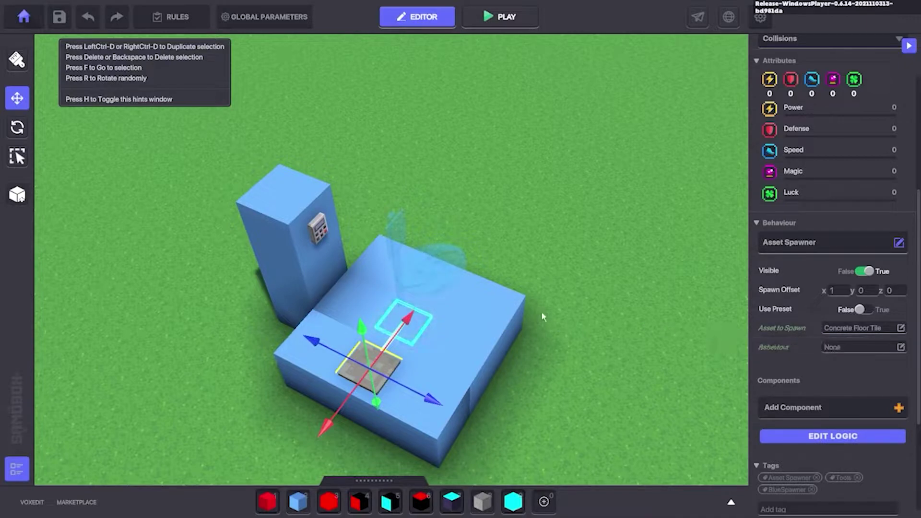
key(s)
key(d)
key(s)
key(d)
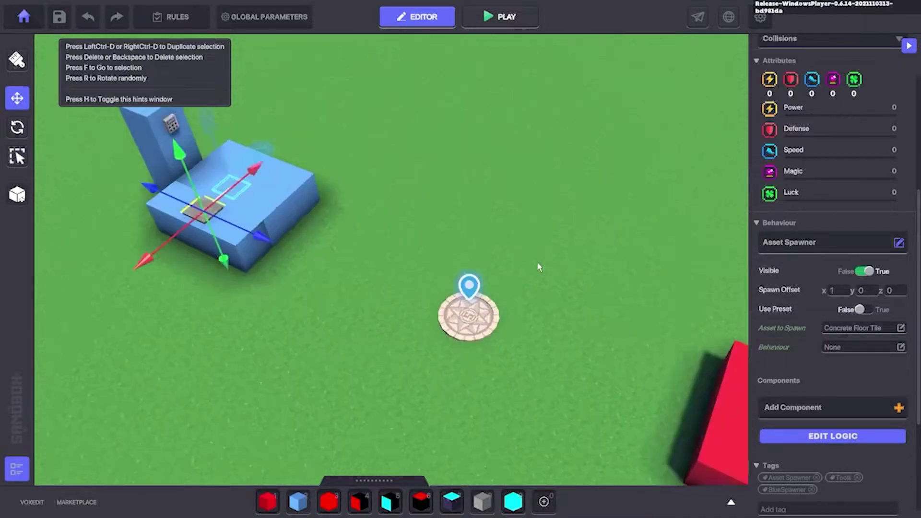
key(w)
key(a)
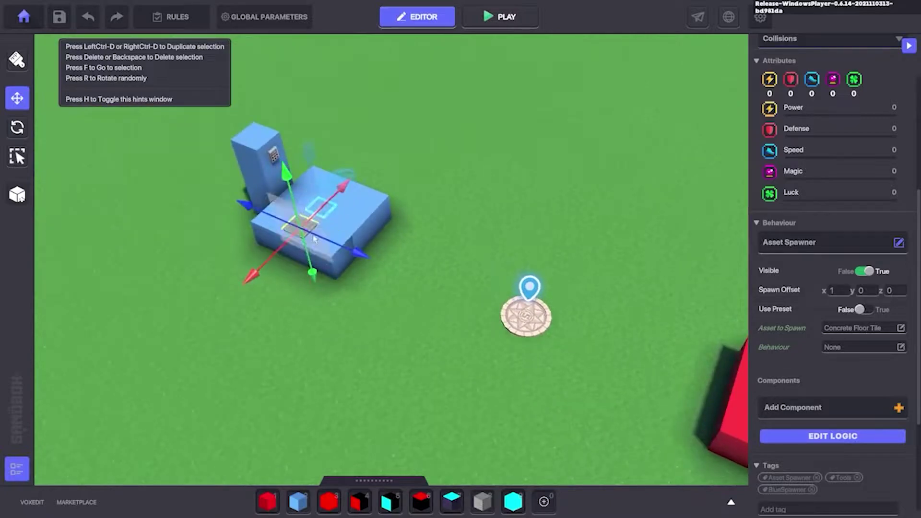
key(w)
key(a)
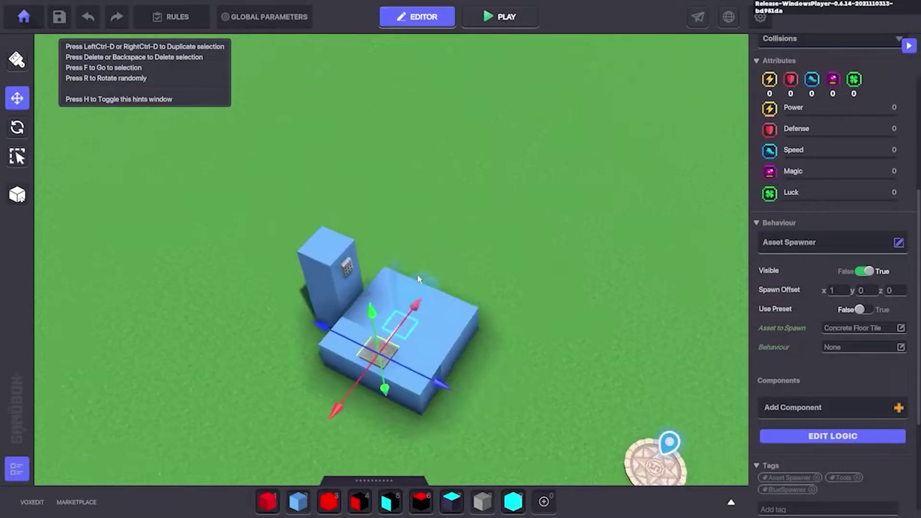
Select the Void above the blue platform and review its destroy area, activation message and asset list in its logic
click(465, 294)
scroll(513, 318, up, 2)
drag(513, 317, 496, 294)
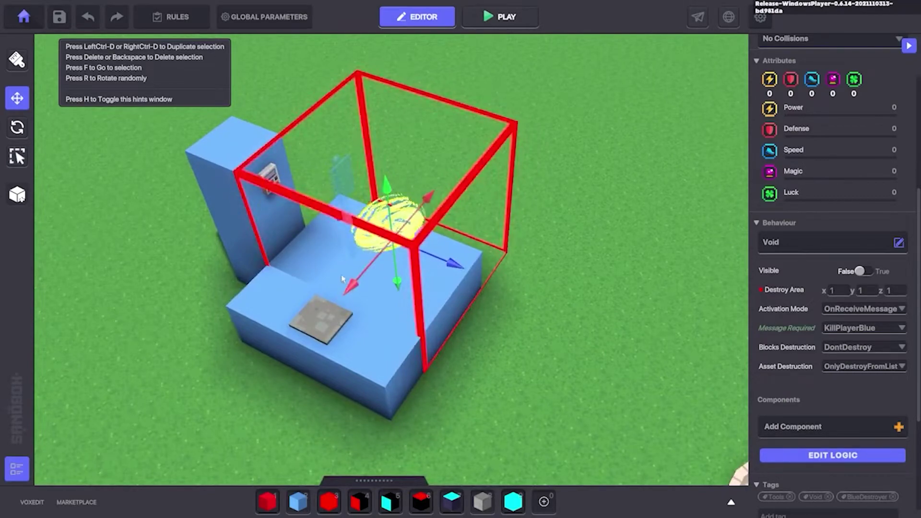
key(d)
key(s)
scroll(515, 296, down, 2)
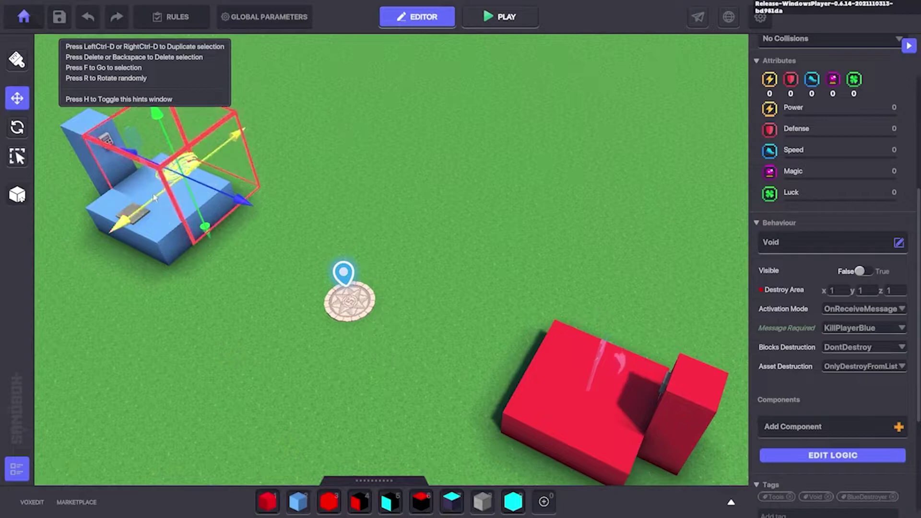
key(f)
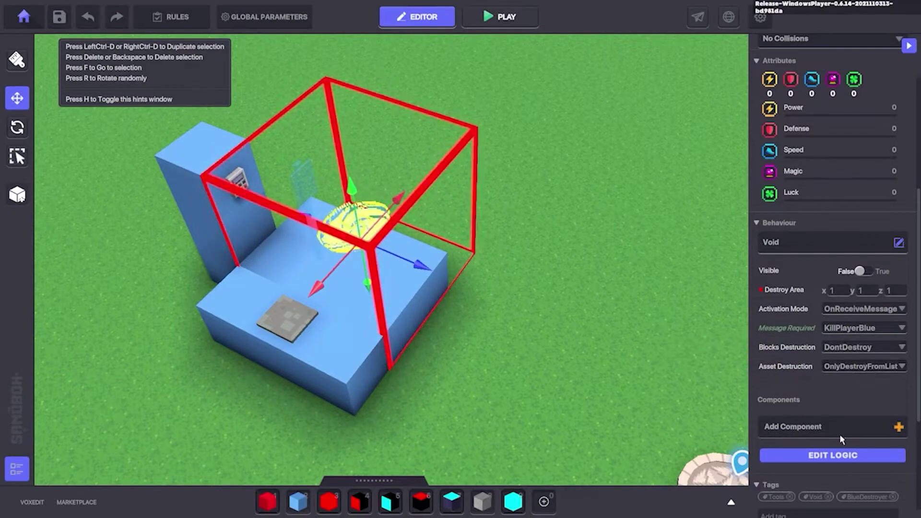
click(837, 455)
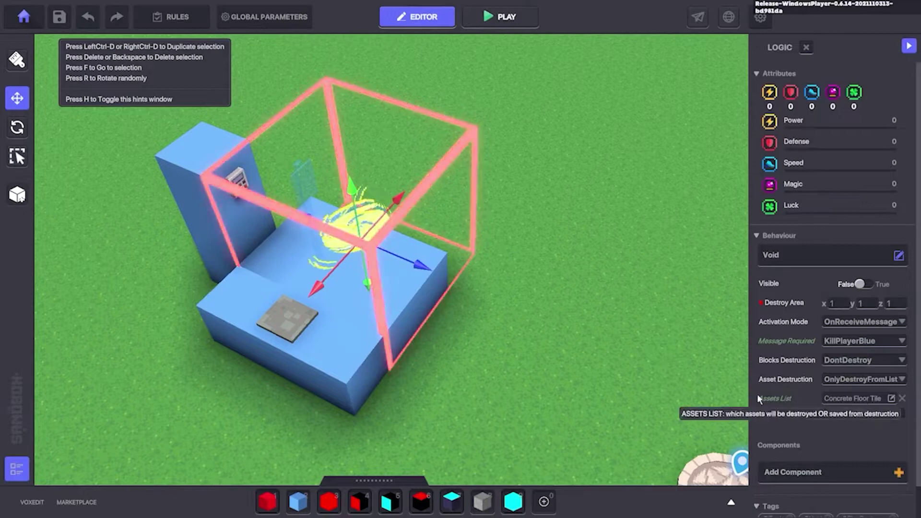
Open the blue platform's Asset Spawner logic and review its spawned tag, physics and required message
click(307, 317)
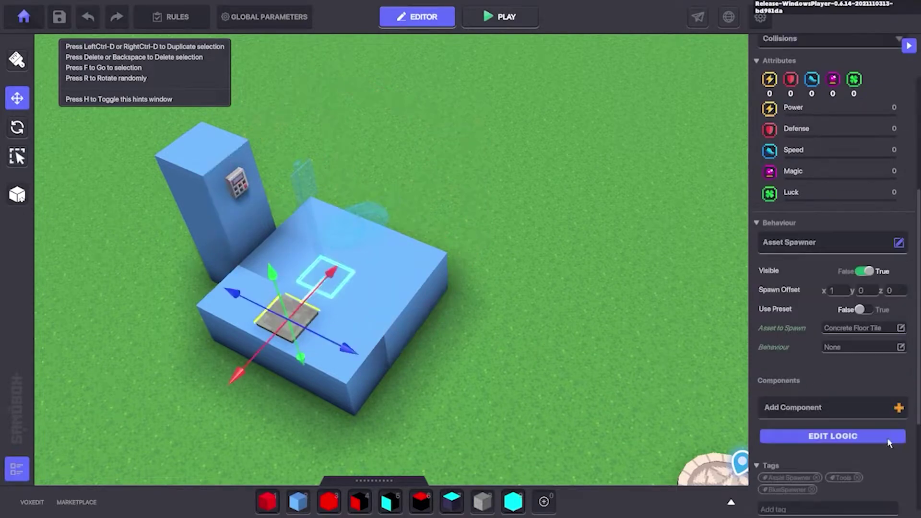
click(840, 435)
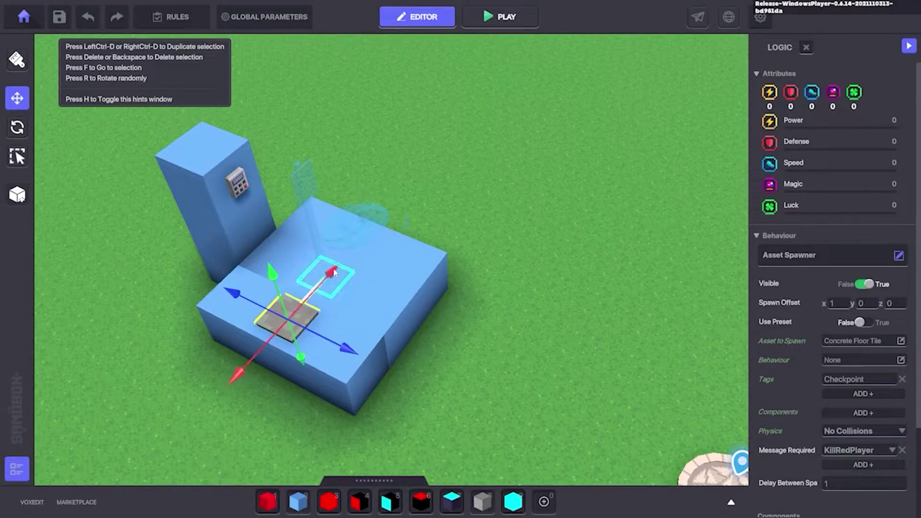
key(d)
key(s)
scroll(421, 269, down, 3)
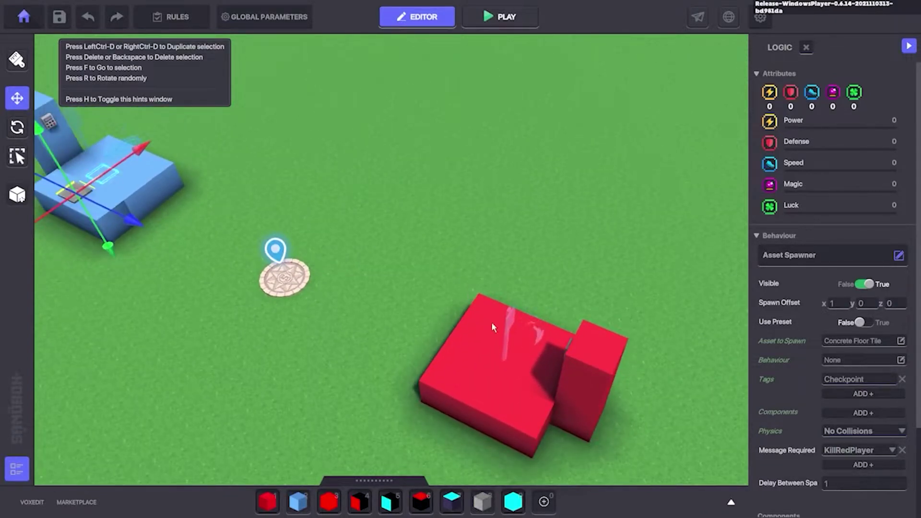
Inspect the button message, broadcast range and indicator text of the numpad switch on the red pillar
drag(492, 323, 699, 381)
key(w)
key(d)
scroll(542, 273, up, 3)
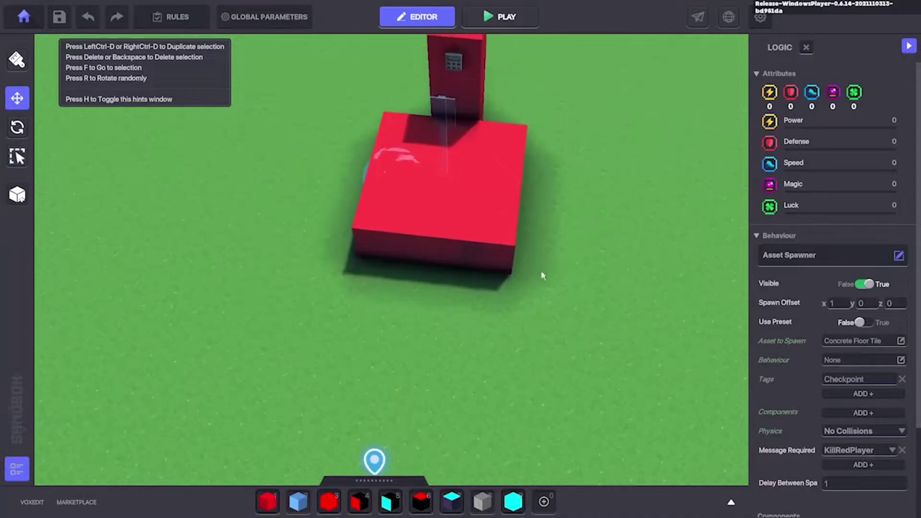
click(456, 62)
key(f)
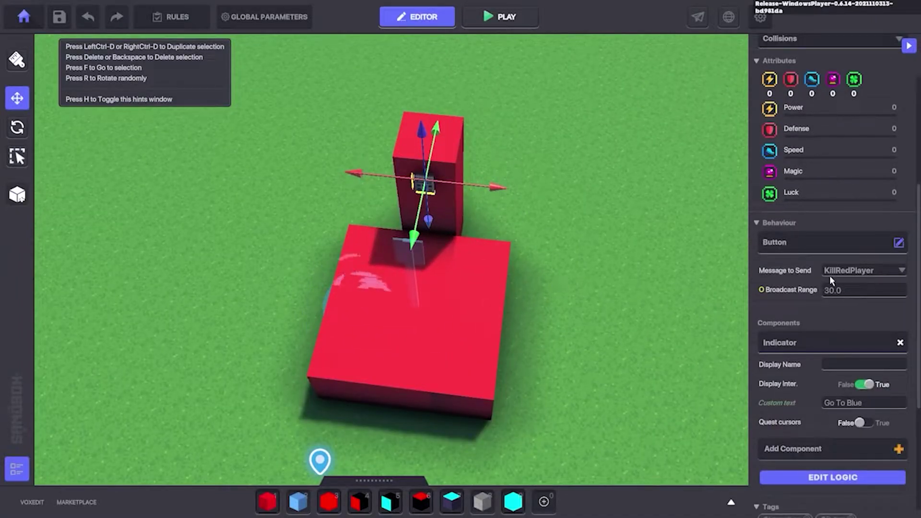
click(624, 267)
Open the logic of the red platform's Sign and review its Message Broadcaster settings
click(415, 250)
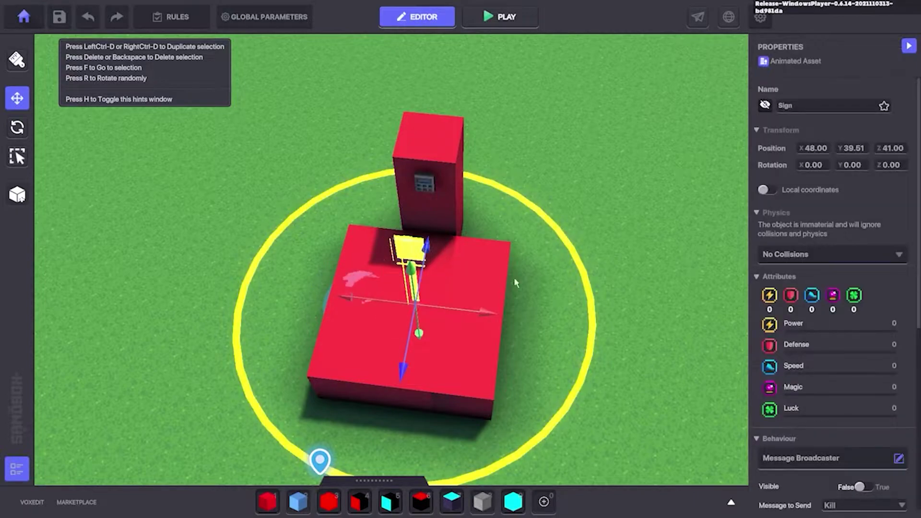
scroll(866, 390, down, 3)
scroll(879, 453, down, 3)
click(844, 397)
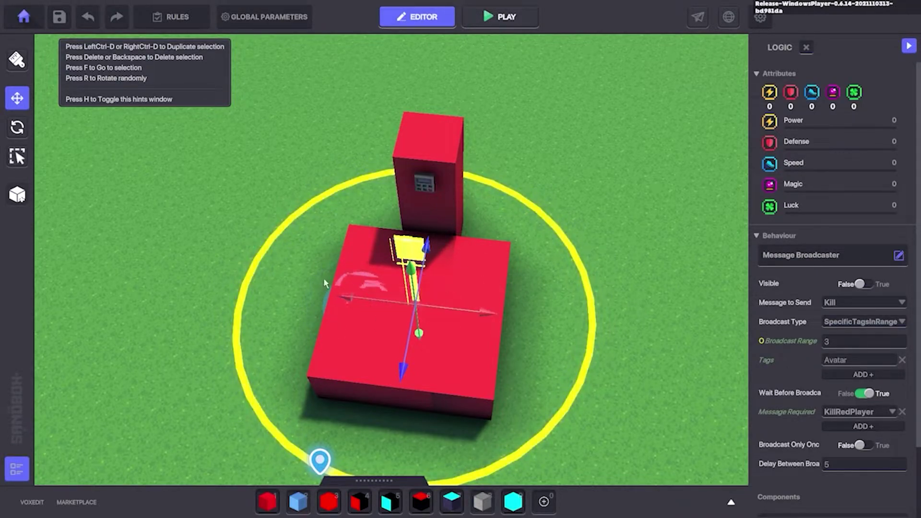
Raise the red platform's void and asset spawner together so they sit above its surface
click(338, 290)
shift+click(478, 314)
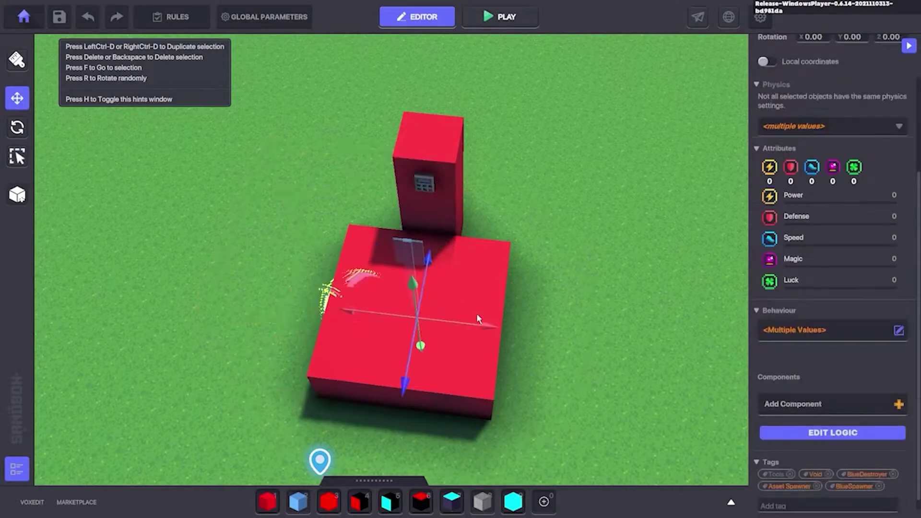
click(415, 284)
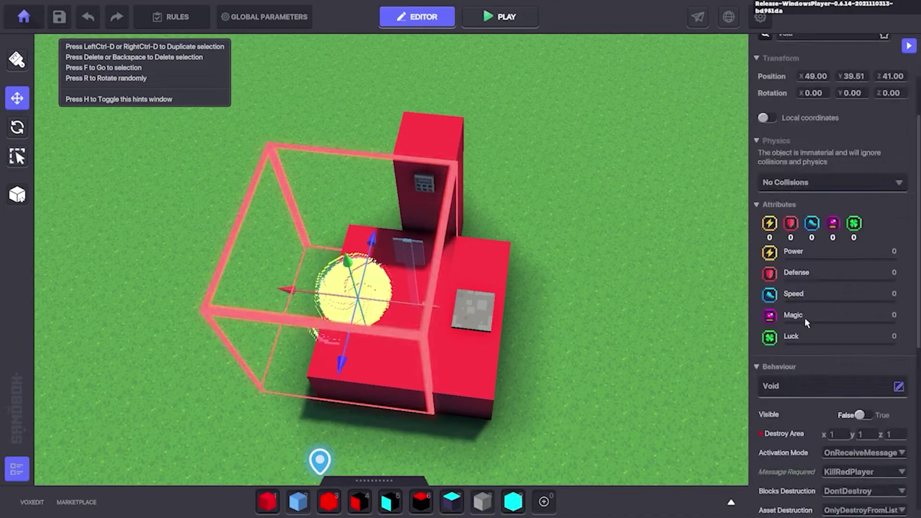
Inspect the behaviour settings of the Asset Spawner tile on the red platform and return to the blue platform
click(474, 310)
scroll(797, 341, down, 3)
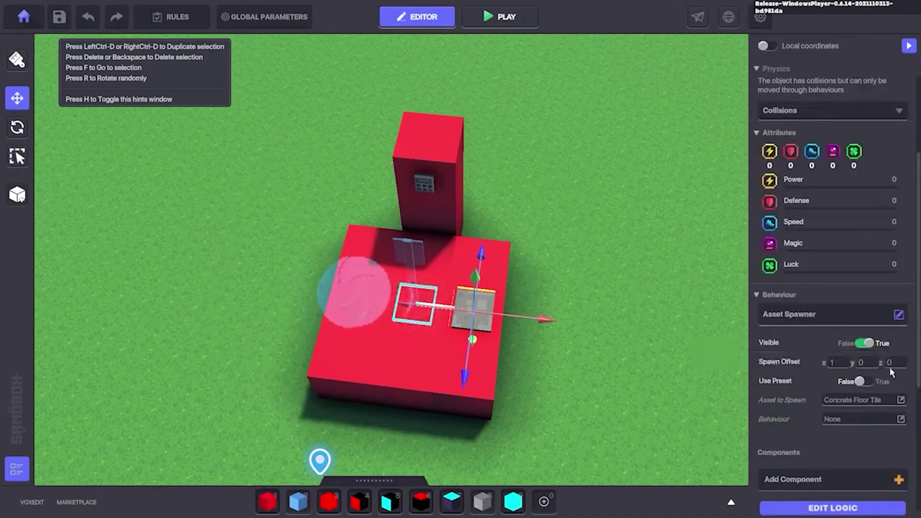
scroll(553, 346, down, 3)
drag(553, 345, 359, 308)
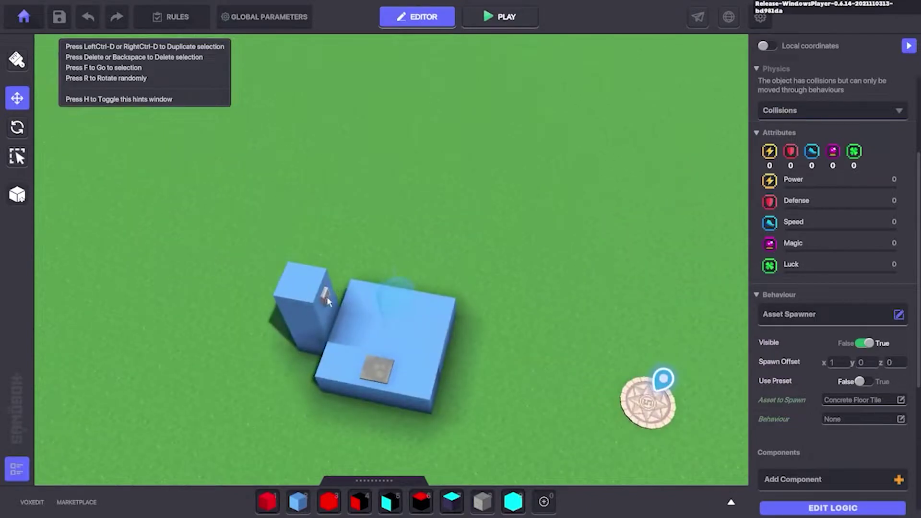
Examine the red platform's asset spawner and its spawn target from several angles, and review the settings of the void beside it
key(d)
key(s)
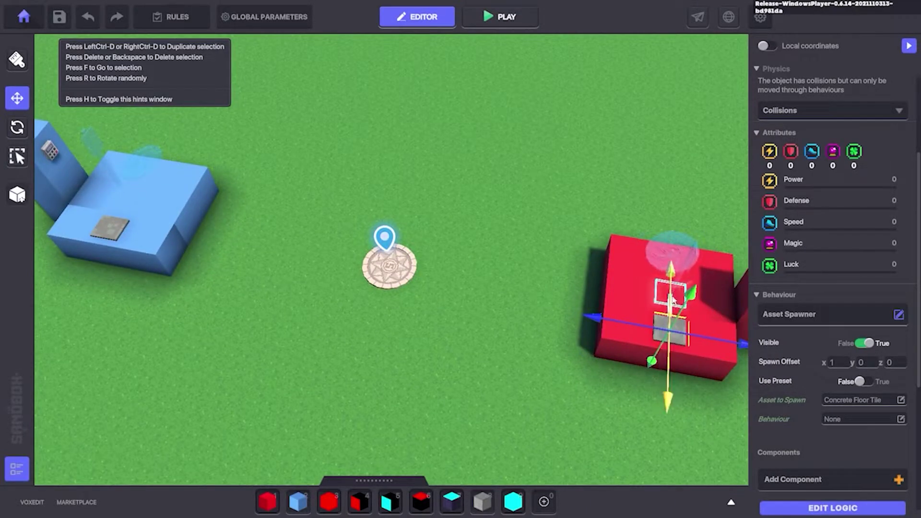
drag(671, 299, 577, 309)
key(w)
scroll(578, 309, up, 2)
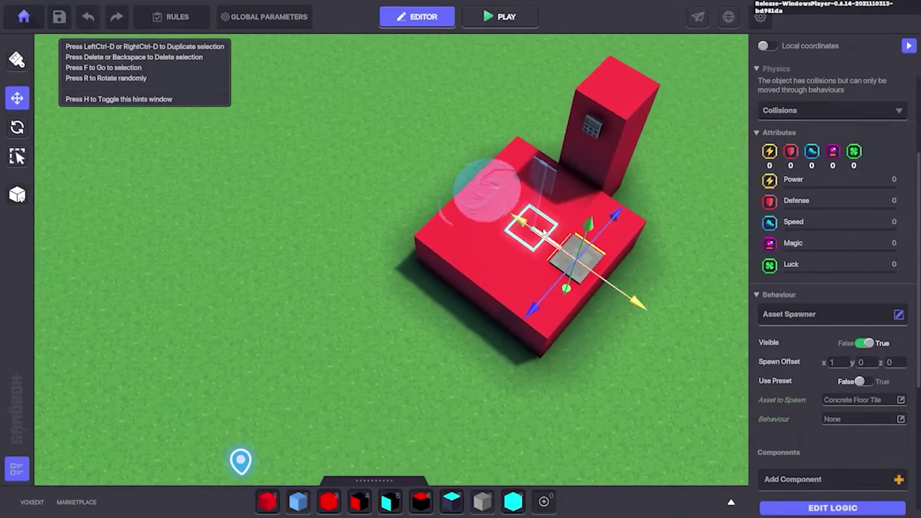
drag(580, 214, 383, 217)
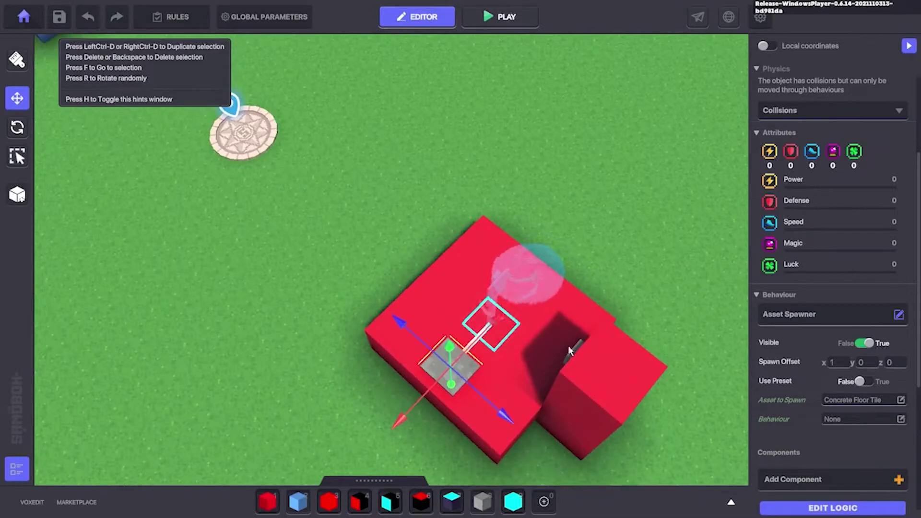
click(536, 286)
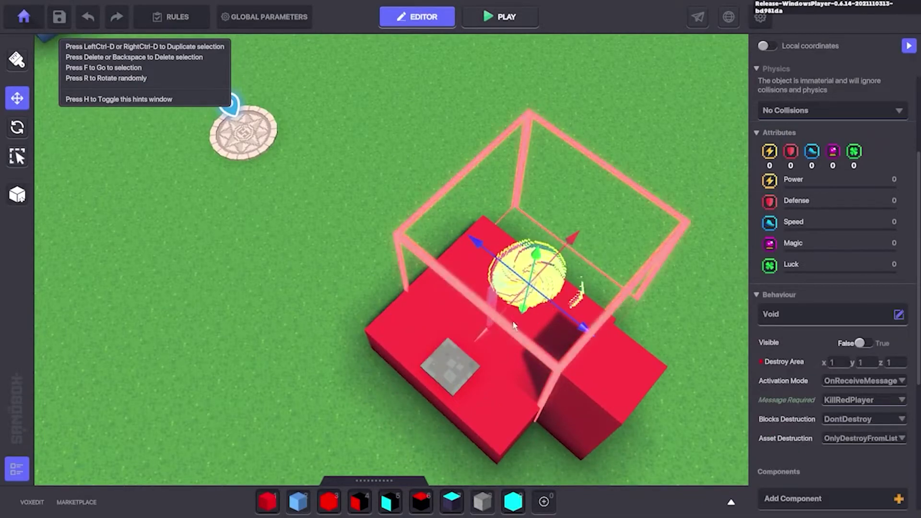
Inspect the blue platform's asset spawner tile and void, including the void's activation mode and required message
key(w)
key(a)
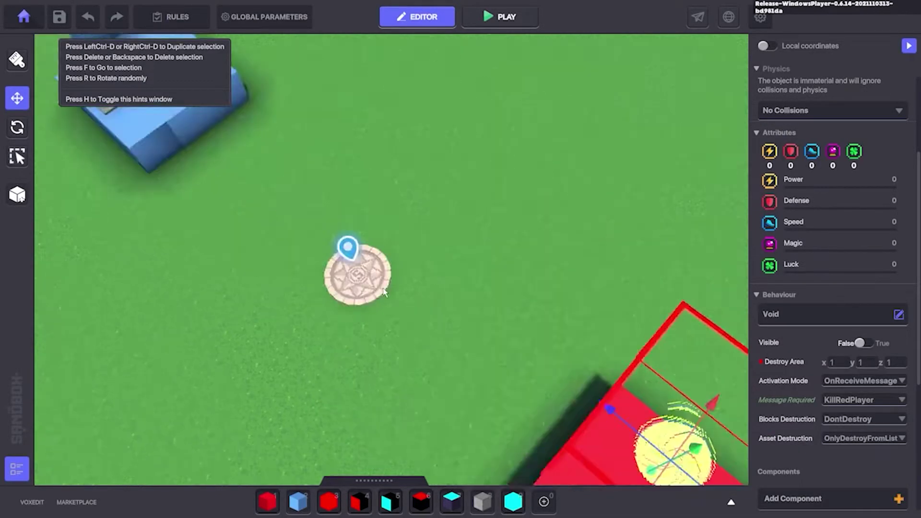
click(443, 343)
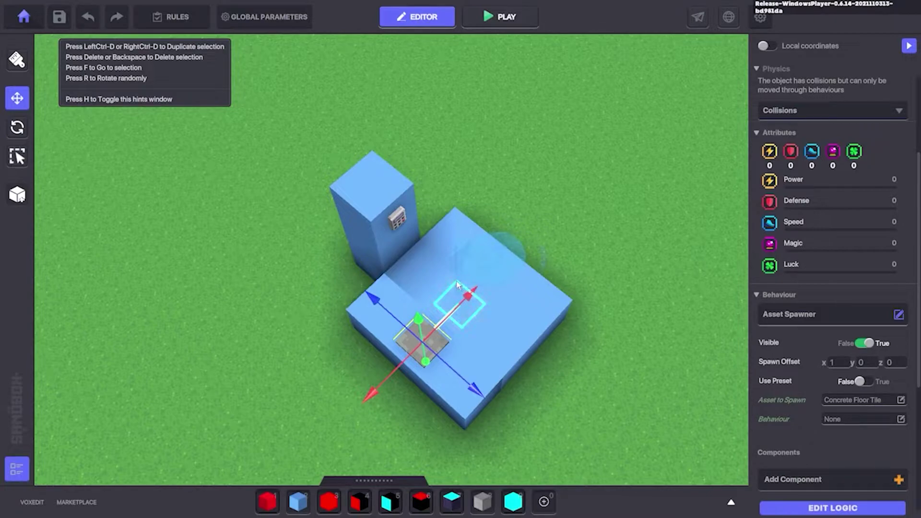
scroll(598, 319, down, 3)
drag(590, 330, 476, 279)
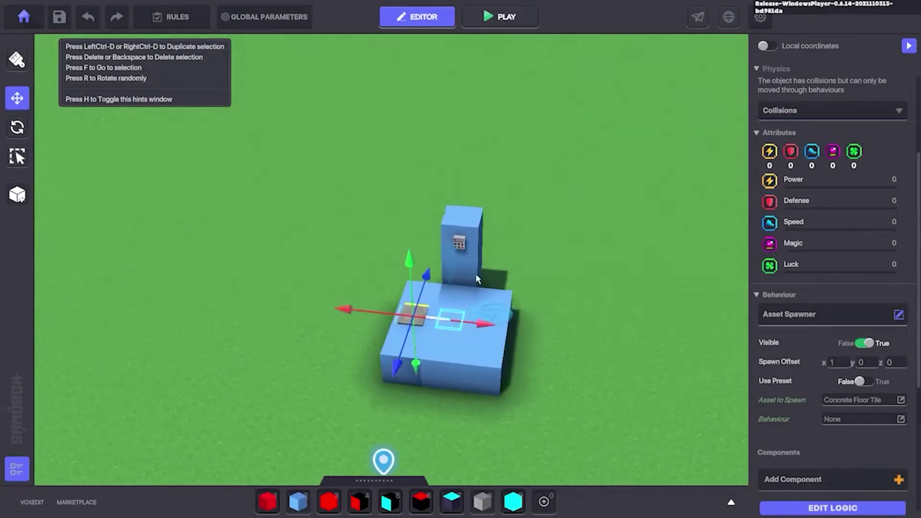
click(493, 308)
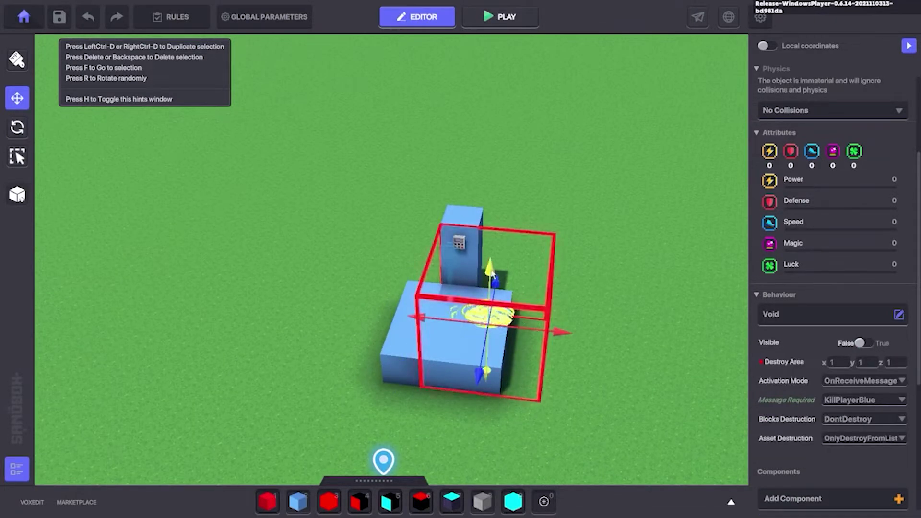
Highlight the red platform's void and asset spawner tile together to review them as a pair, and clear the selection
drag(569, 301, 505, 310)
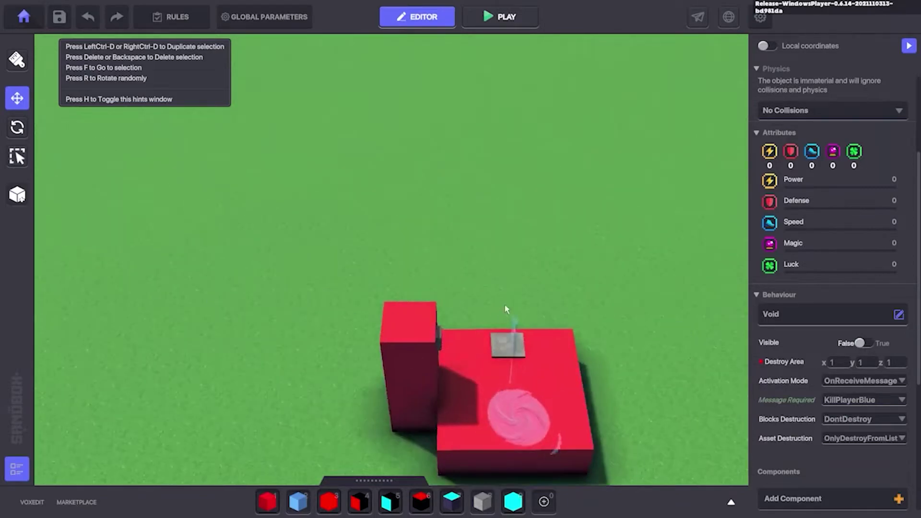
shift+click(520, 349)
drag(690, 360, 596, 326)
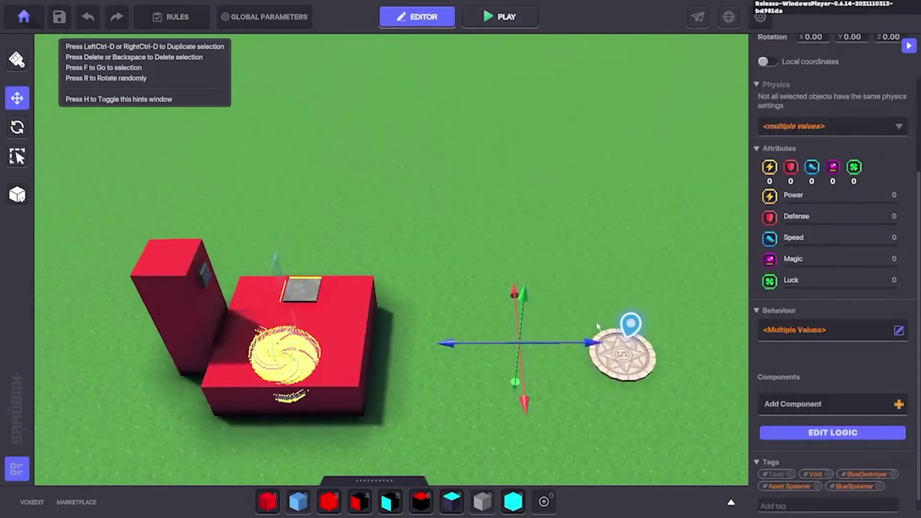
click(607, 290)
drag(543, 263, 422, 281)
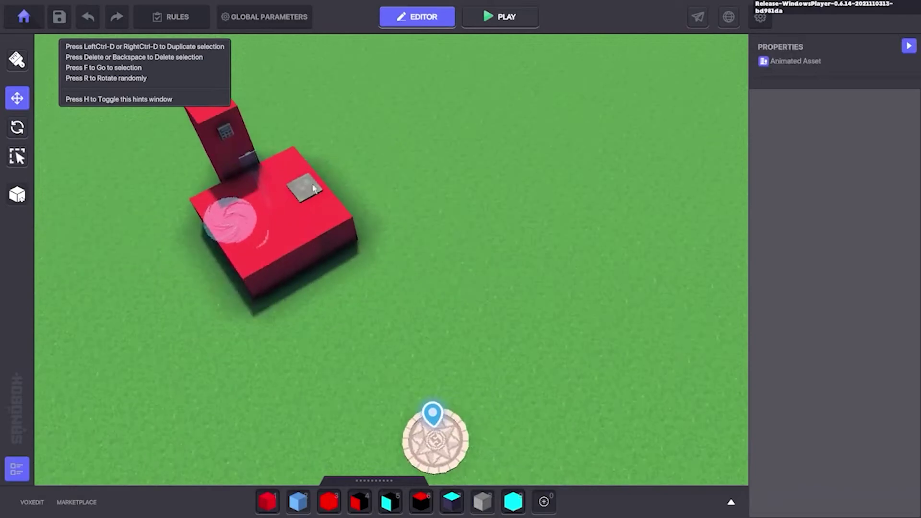
click(311, 189)
shift+click(251, 171)
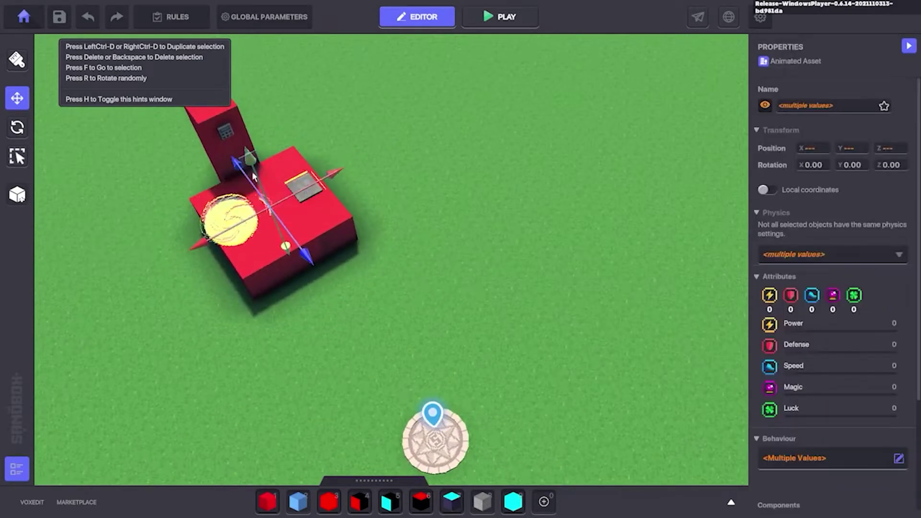
click(431, 193)
drag(431, 192, 494, 196)
click(526, 230)
scroll(558, 248, down, 1)
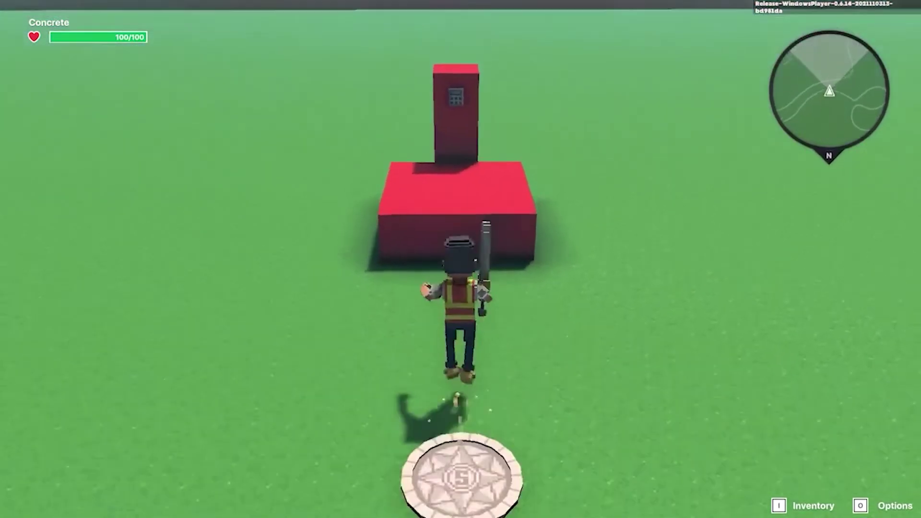
Playtest the experience by running and jumping from the spawn point to the blue platform and using its numpad
key(w)
key(space)
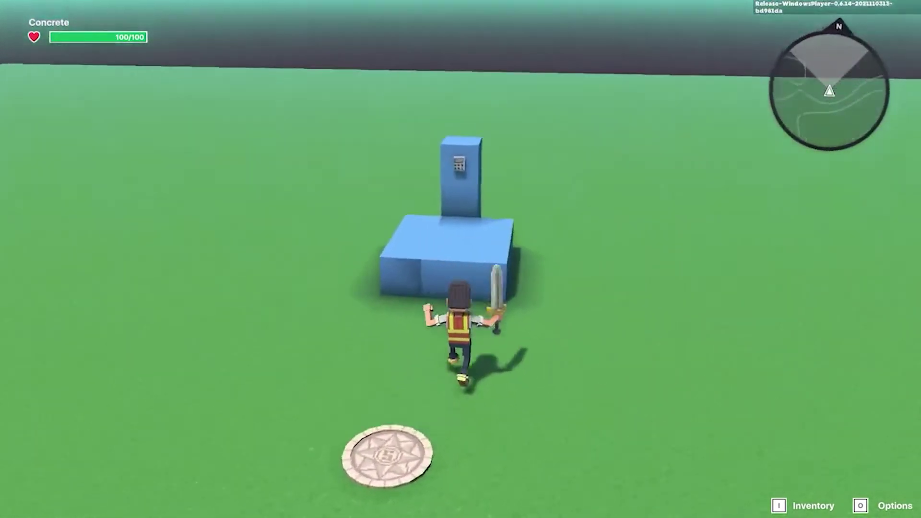
key(w)
key(e)
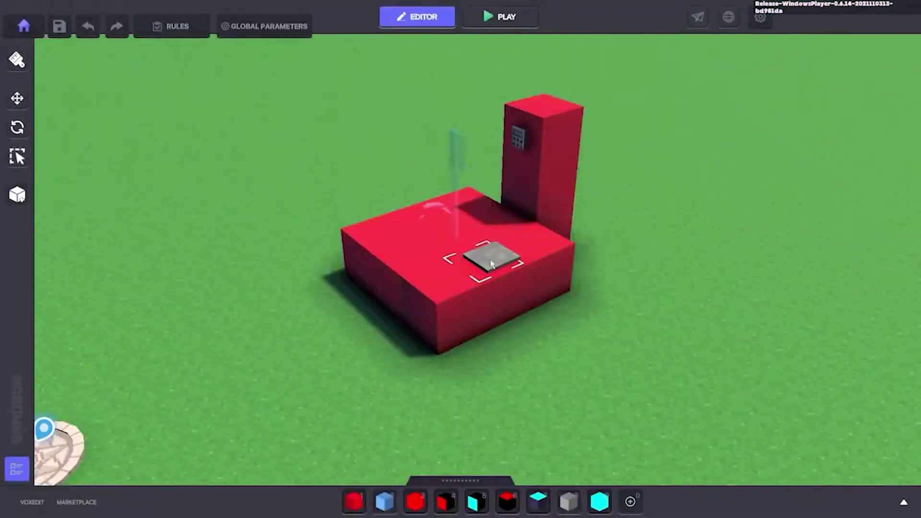
Lower the red platform's Concrete Floor Tile spawner into the platform, to a Y position of 39.01
click(507, 261)
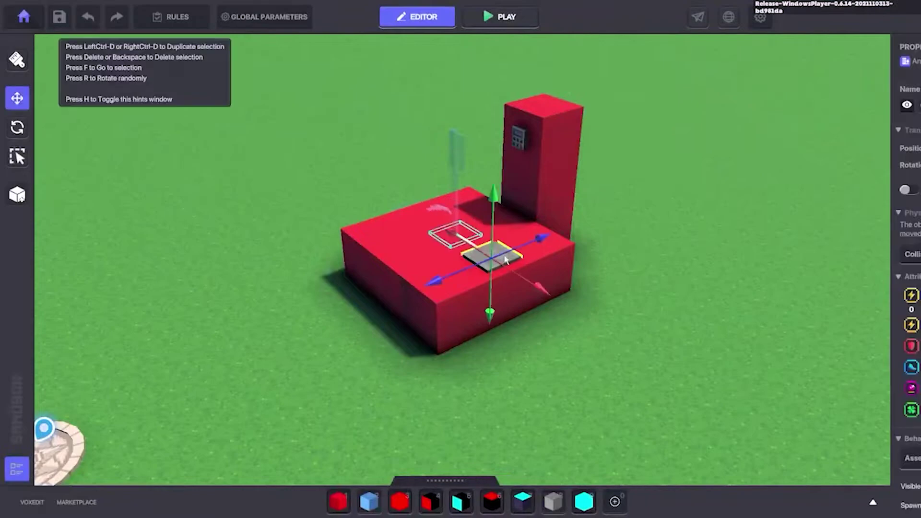
drag(497, 194, 493, 205)
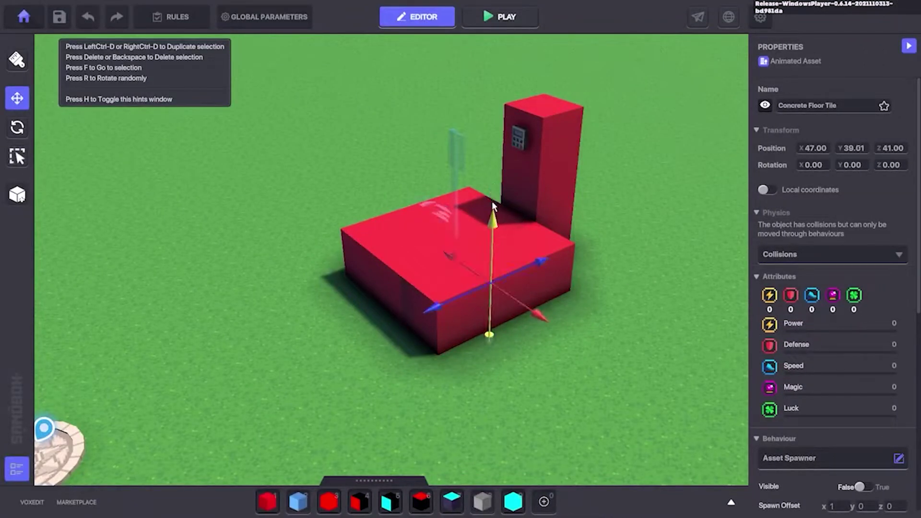
drag(574, 272, 565, 235)
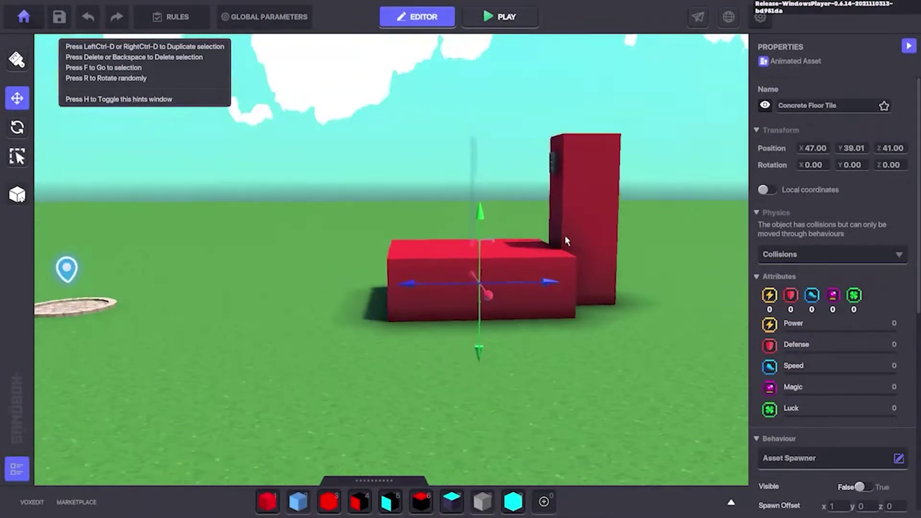
drag(603, 292, 433, 249)
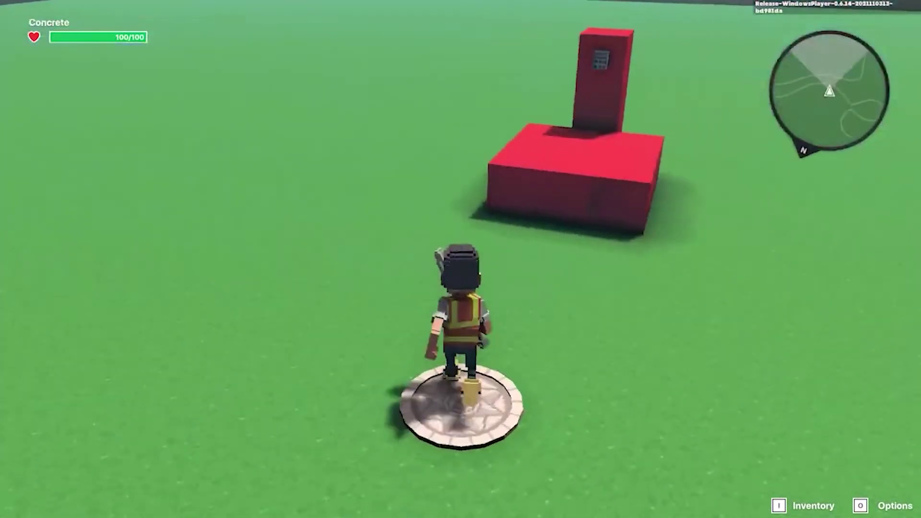
Playtest the teleport in both directions using the numpads on the red and blue pillars, and return to the editor
key(w)
key(e)
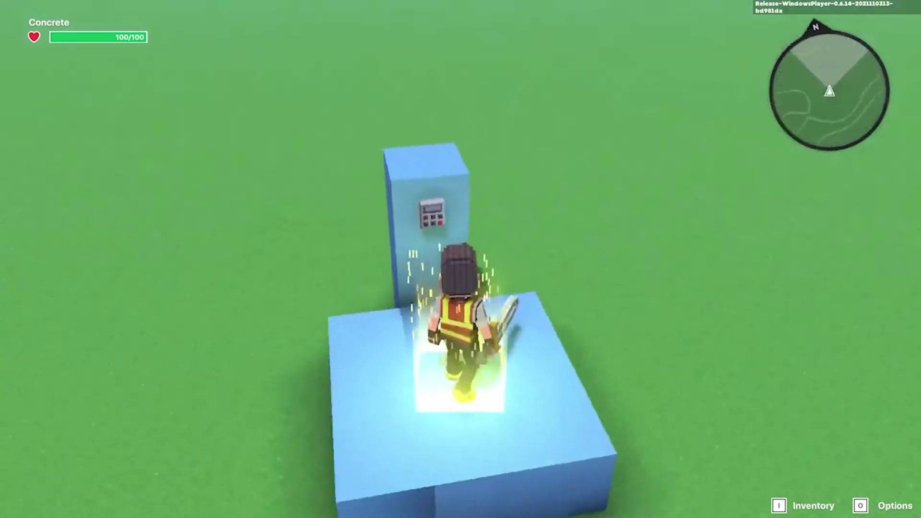
key(e)
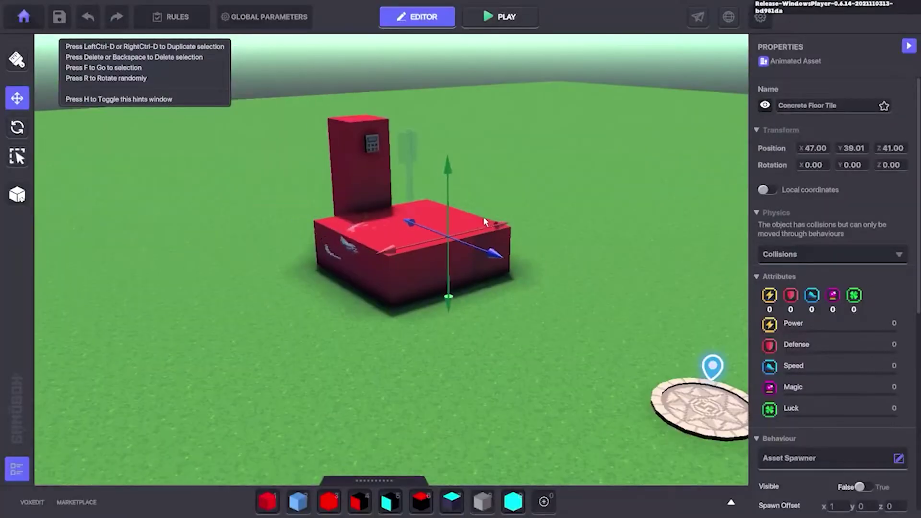
Raise the red platform's spawner tile to a Y position of 39.61 and open its logic to review the Asset Spawner settings
click(547, 218)
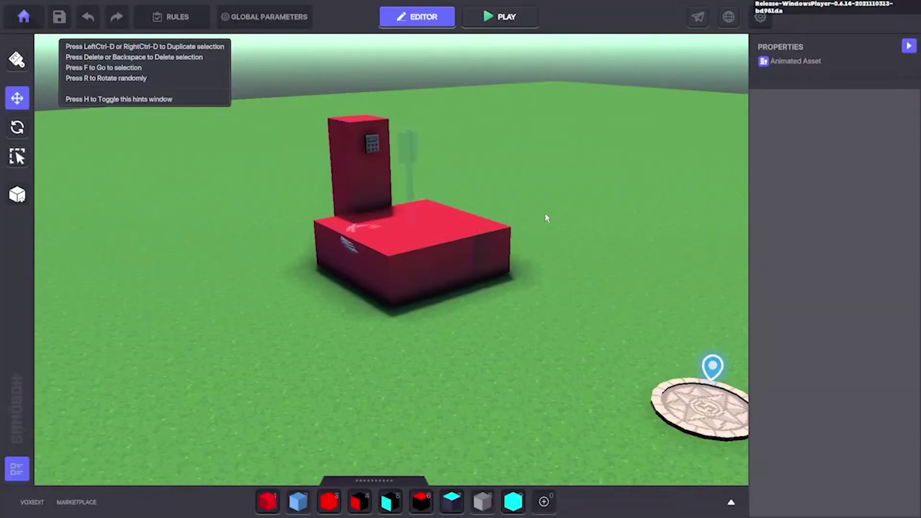
drag(525, 220, 409, 252)
scroll(409, 252, up, 3)
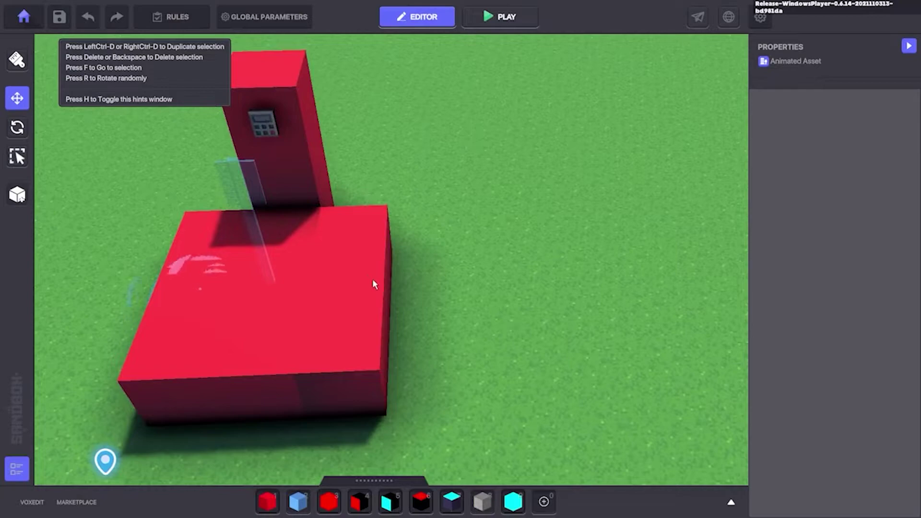
click(373, 292)
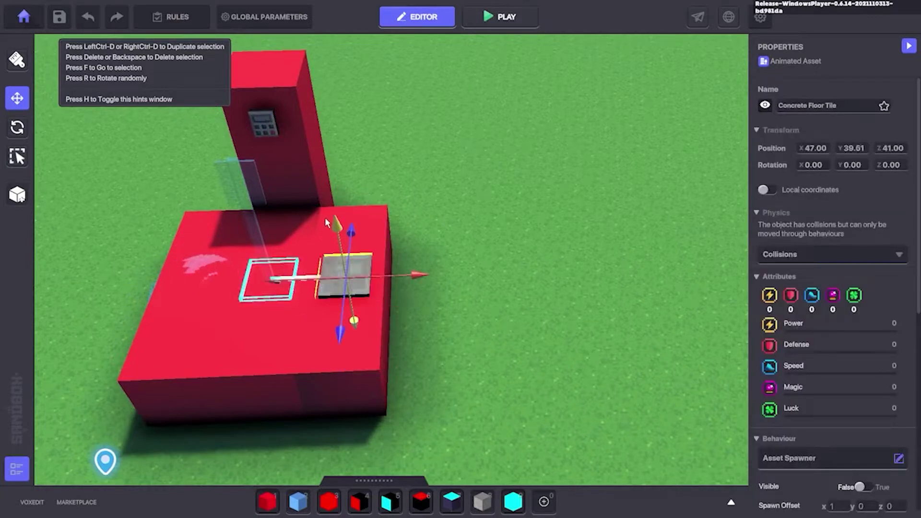
scroll(815, 323, down, 3)
scroll(816, 327, down, 3)
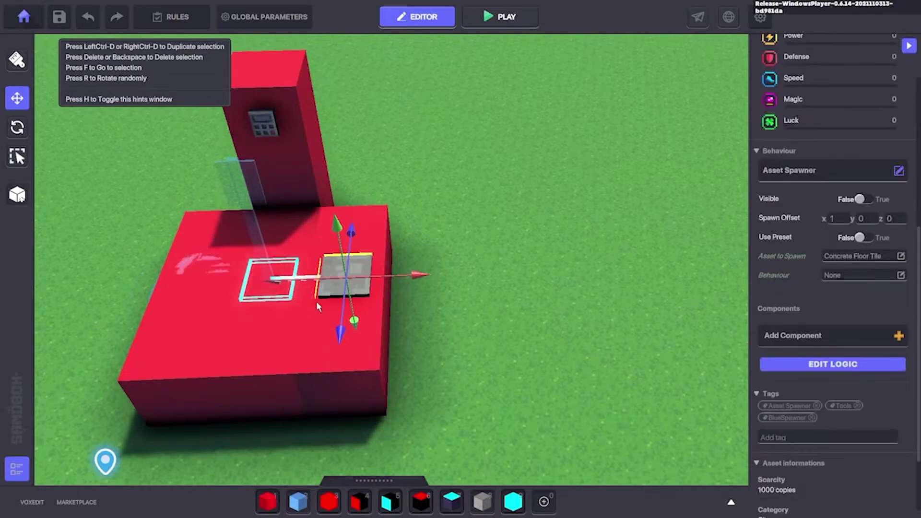
click(866, 361)
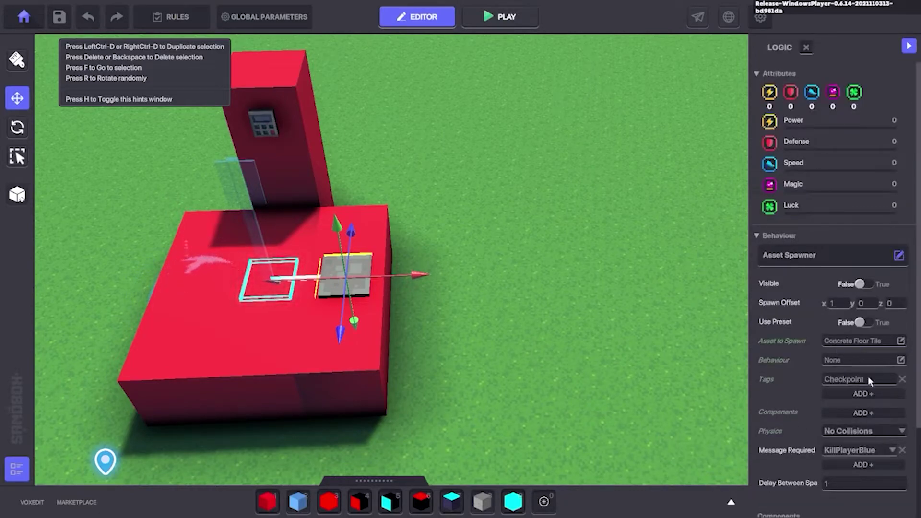
Check the tags applied to the spawned tile and lower the spawner tile back into the red platform
key(a)
key(w)
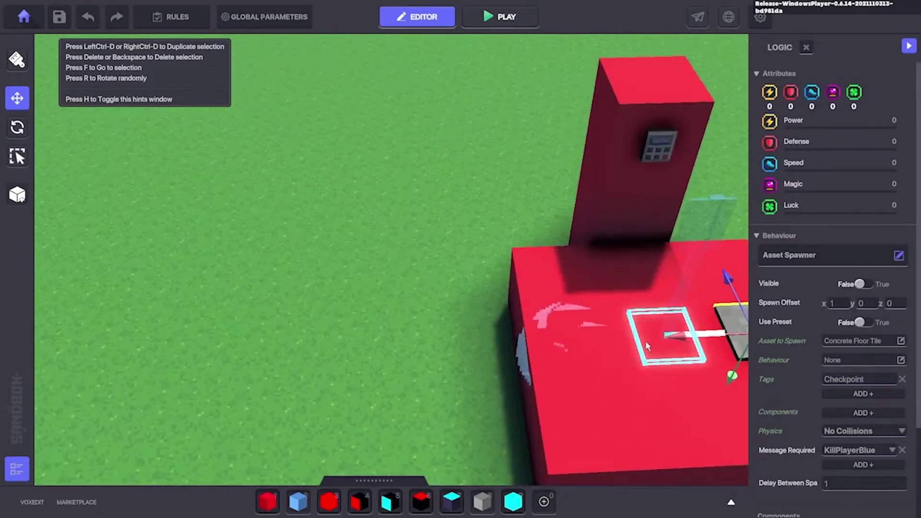
key(f)
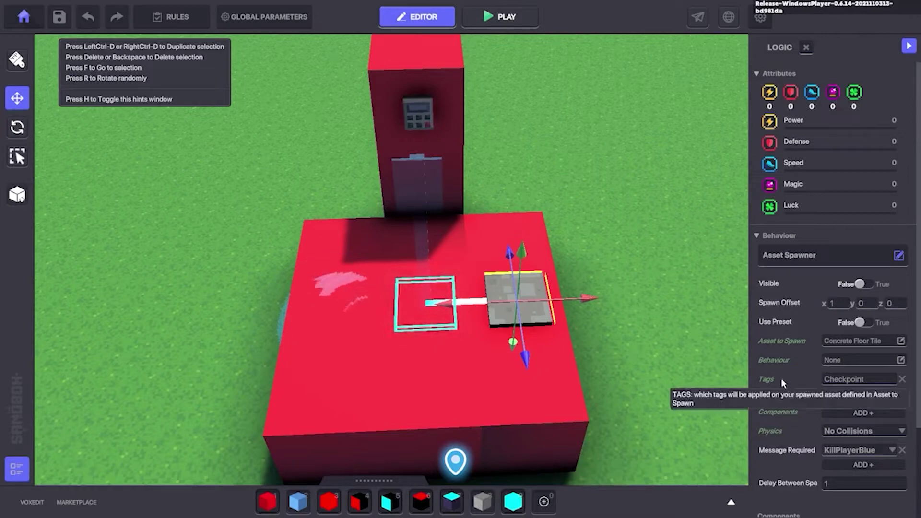
drag(518, 259, 521, 270)
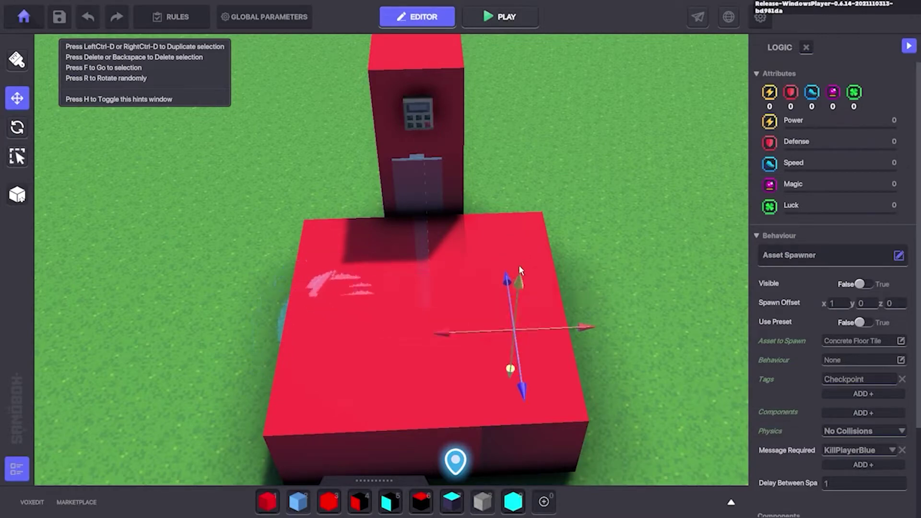
Review the Death Event, Death Delay and Respawn Tag of the avatar controller's Health component in the global parameters
click(250, 18)
click(488, 119)
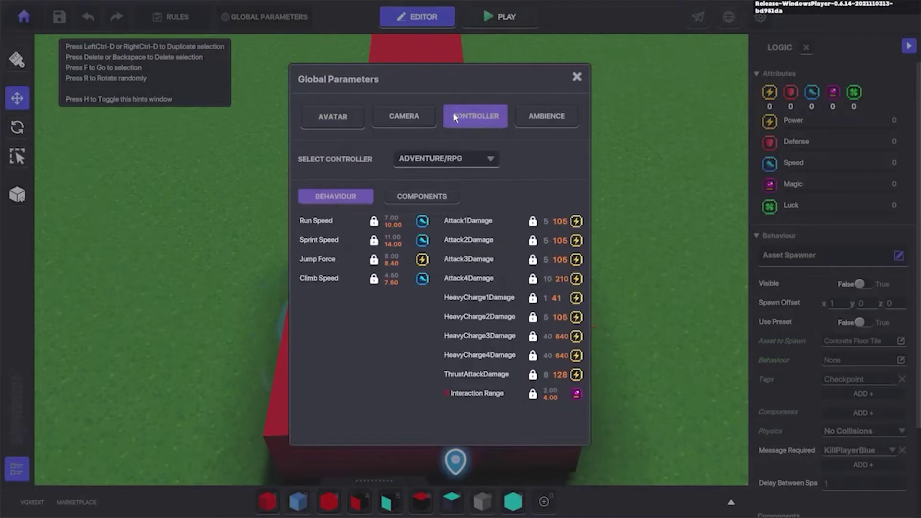
click(419, 196)
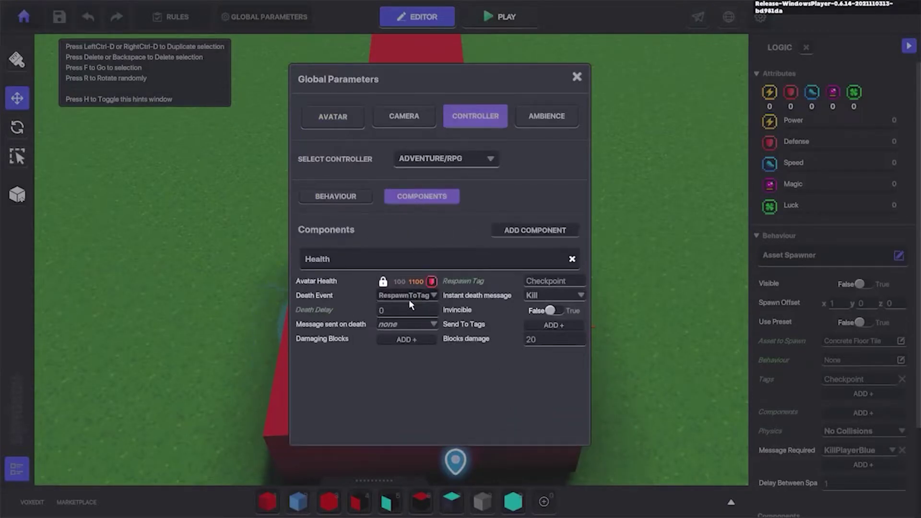
click(389, 310)
click(577, 77)
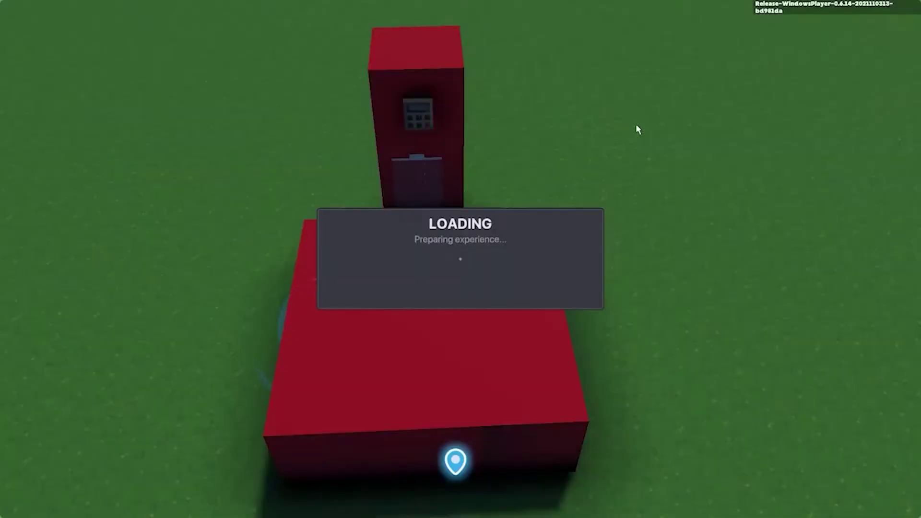
Playtest the teleporter again by running and jumping toward the blue platform, and return to the editor
key(w)
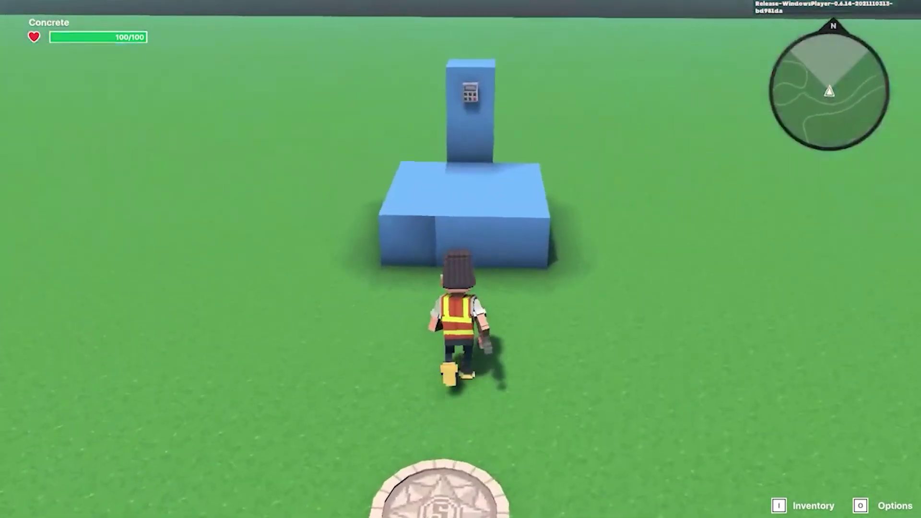
key(space)
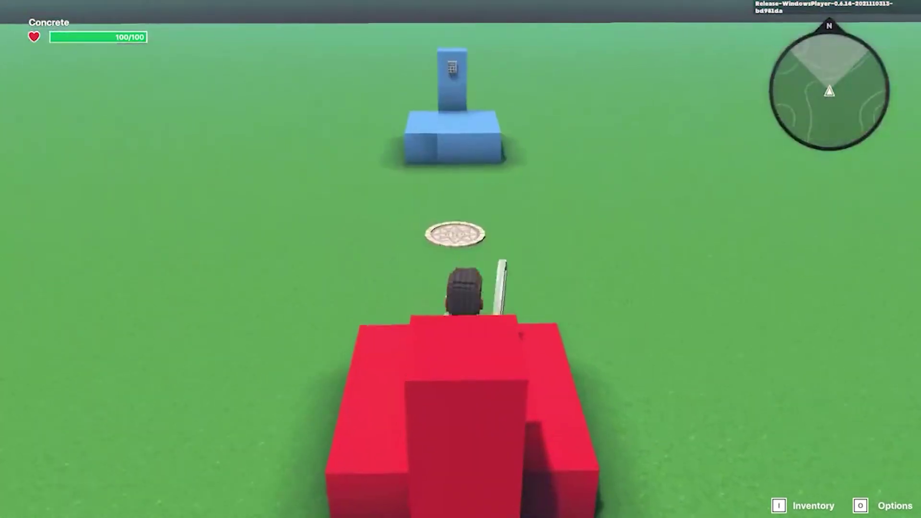
key(F5)
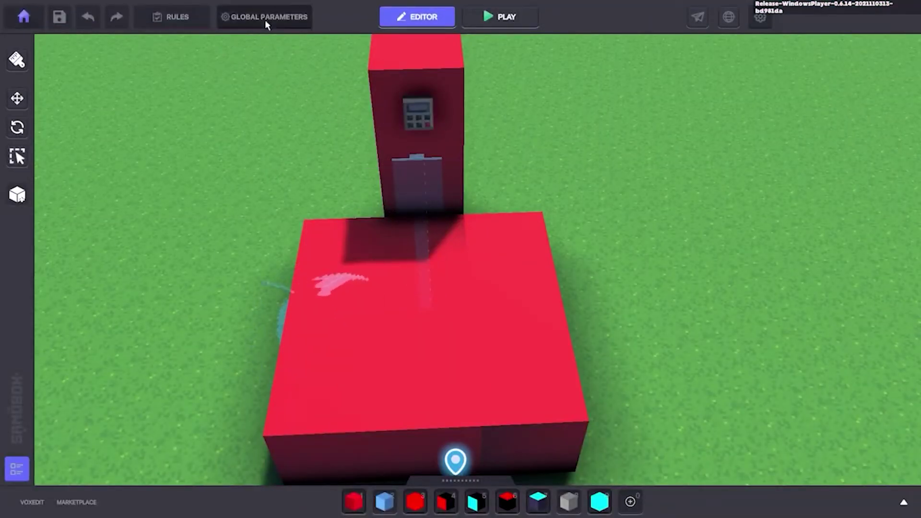
Set the Death Delay of the avatar controller's Health component to 0 in the global parameters
click(264, 18)
click(483, 118)
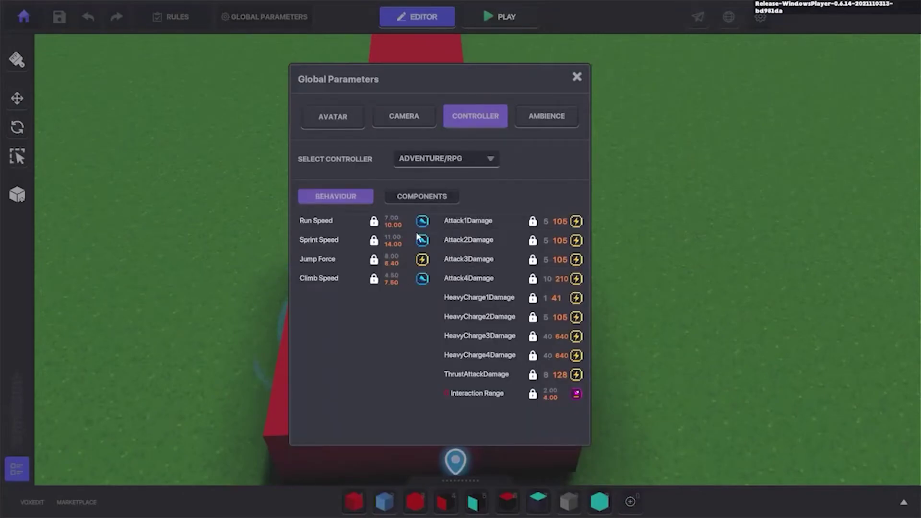
click(422, 196)
text(0)
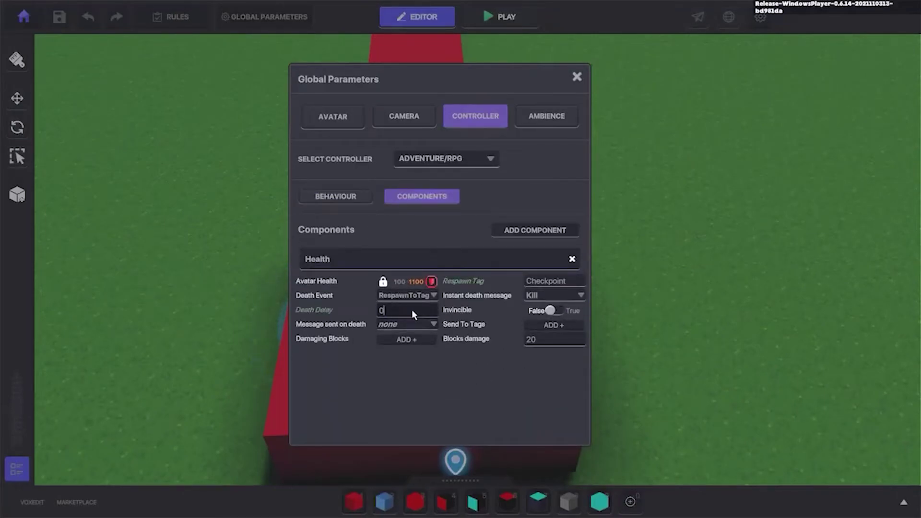
click(578, 77)
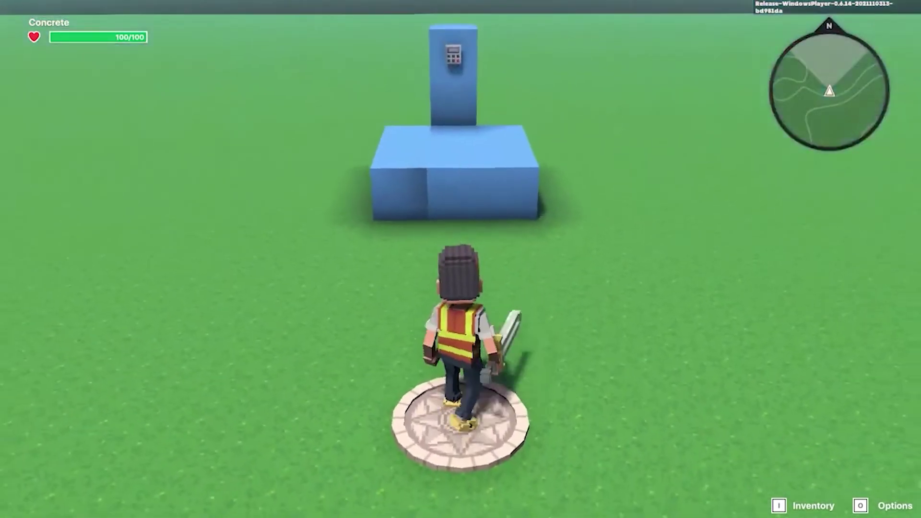
Playtest the teleporter by moving onto the blue platform and using its numpad to travel to the red platform
key(w)
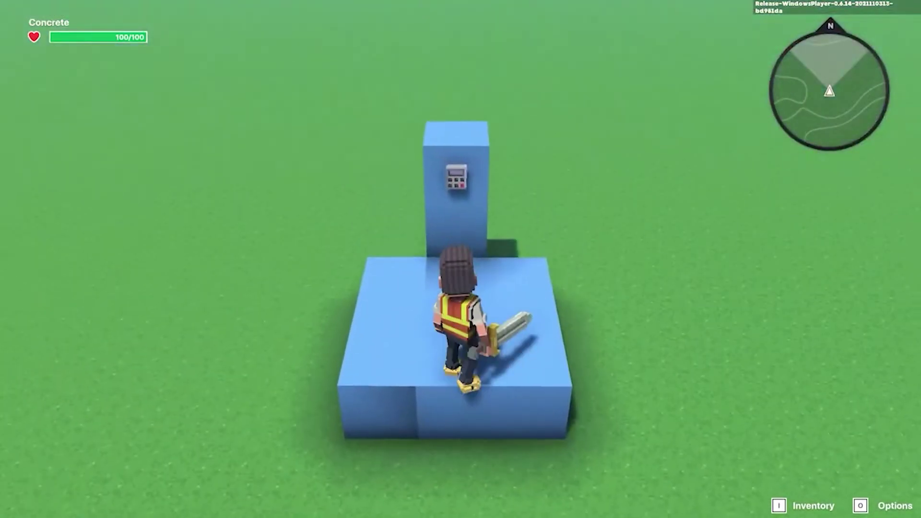
key(e)
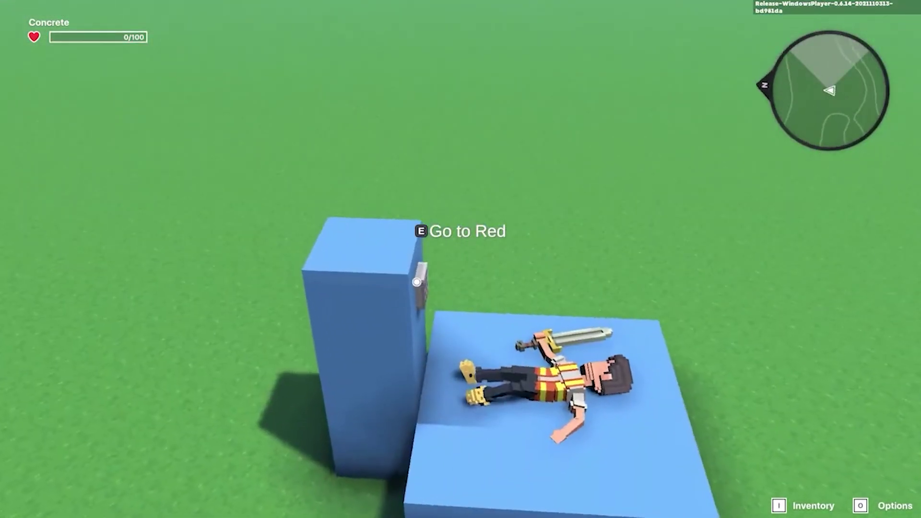
key(e)
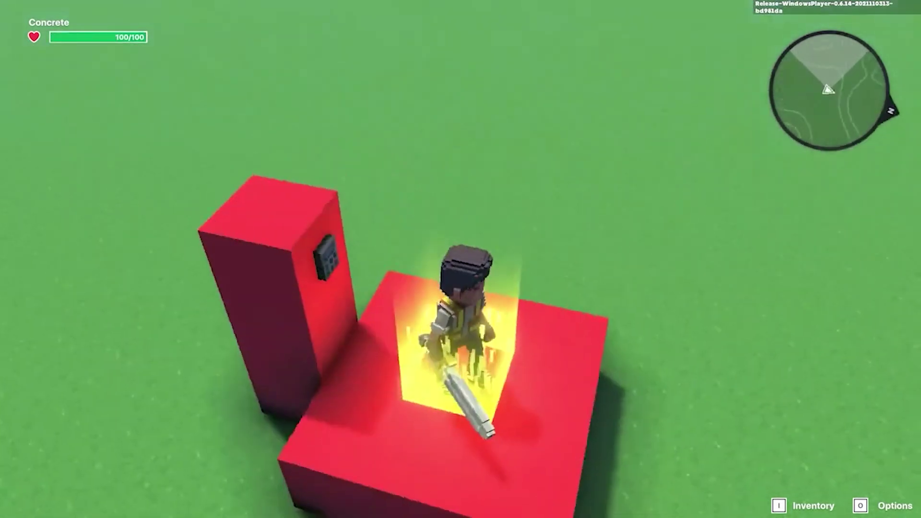
key(a)
key(d)
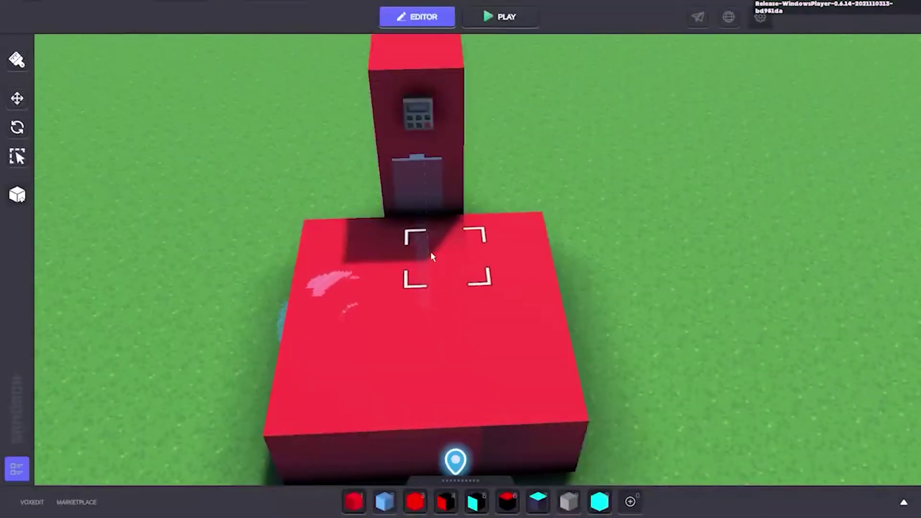
Set the Death Delay of the avatar controller's Health component to -2 in the global parameters
click(264, 16)
click(422, 117)
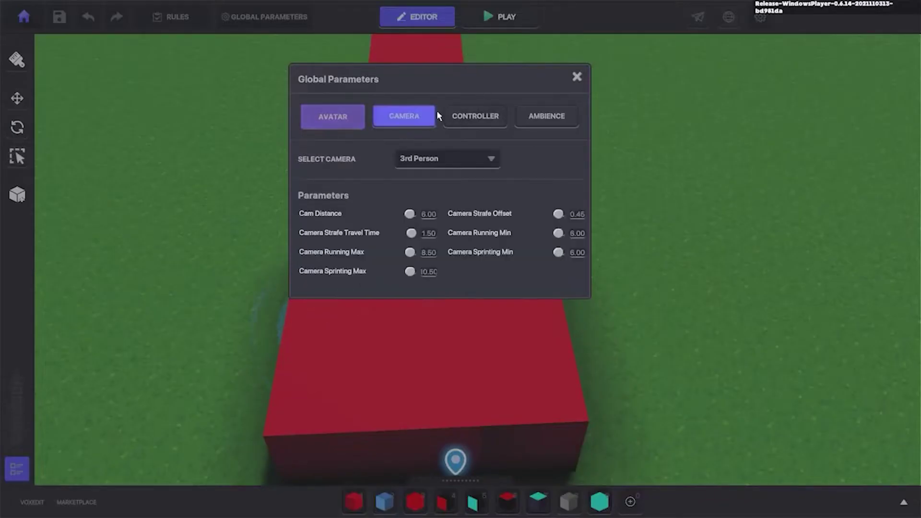
click(460, 116)
click(427, 196)
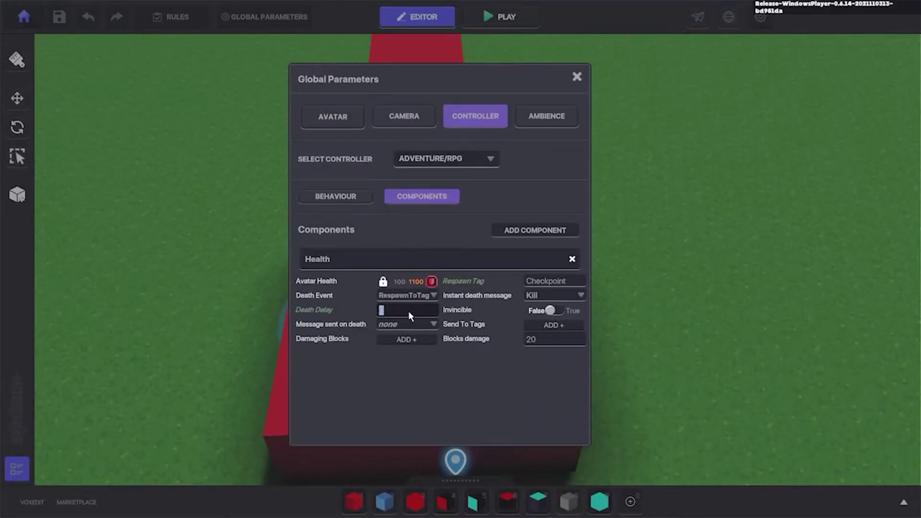
text(2)
click(576, 77)
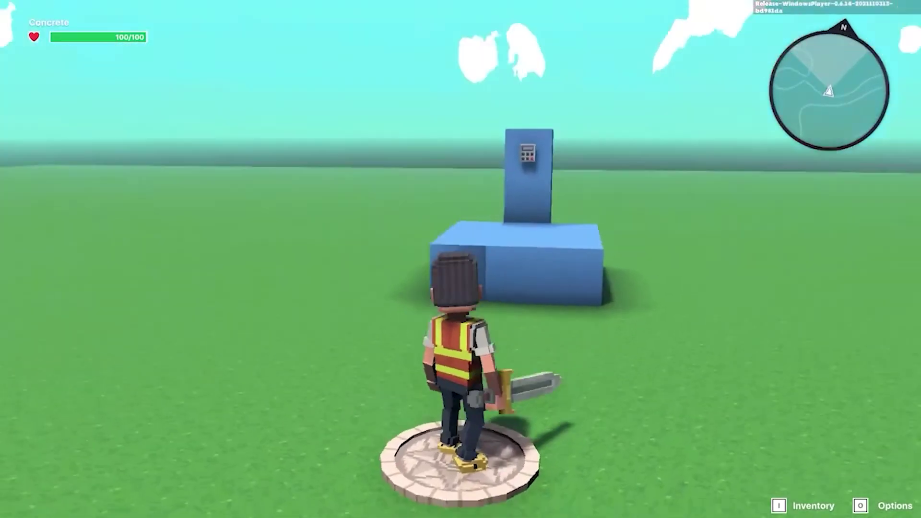
Playtest teleporting between the blue and red platforms with the negative death delay, and return to the editor
key(w)
key(space)
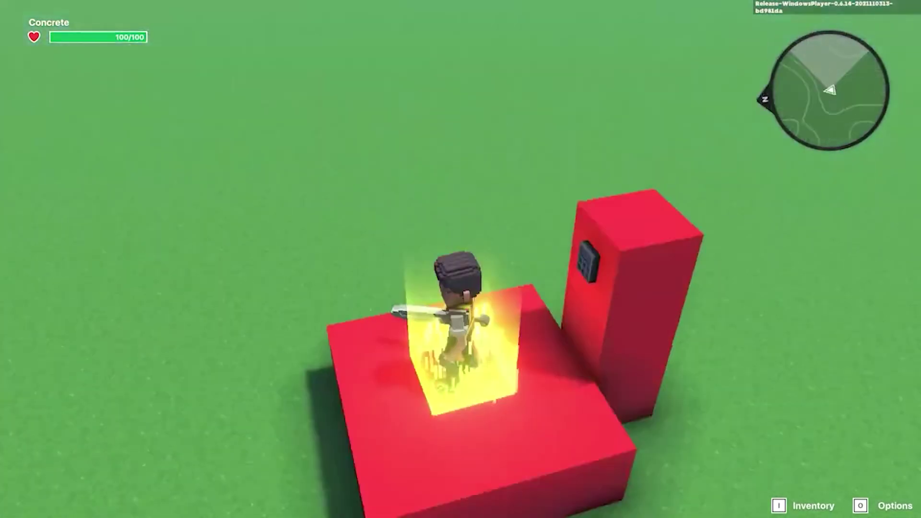
key(w)
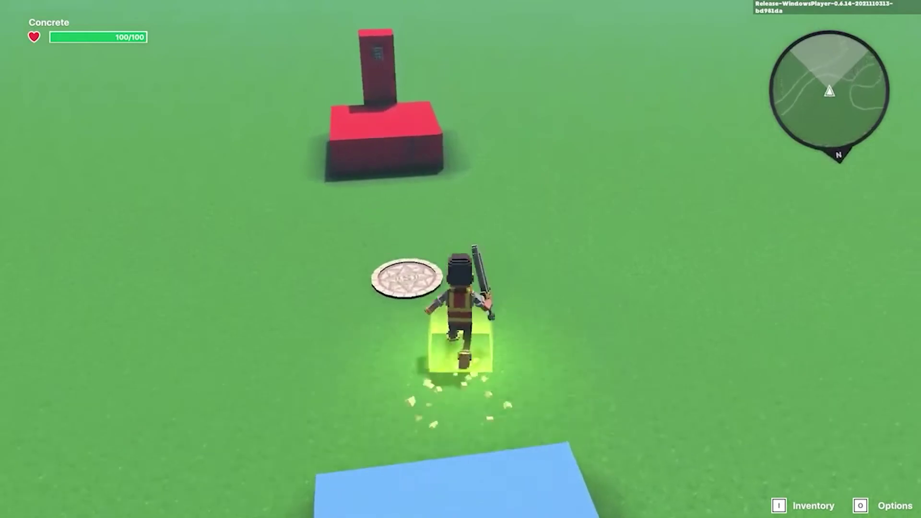
key(w)
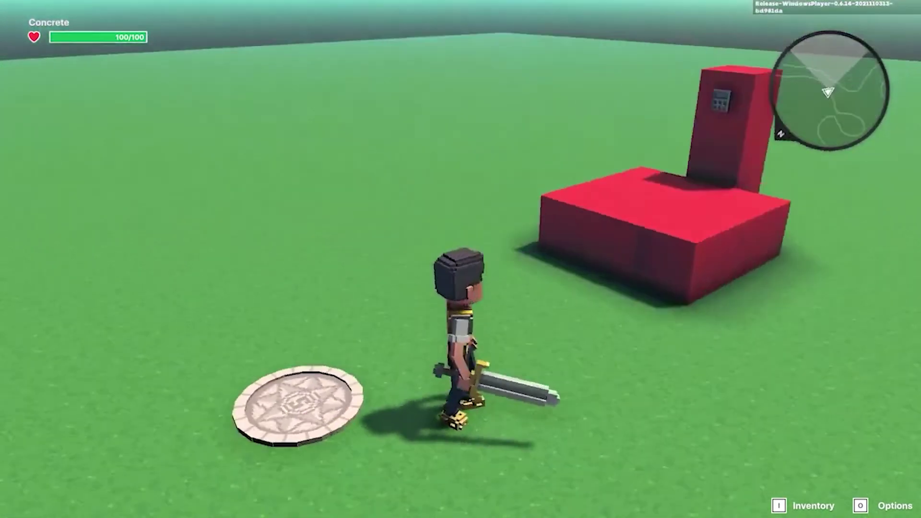
key(w)
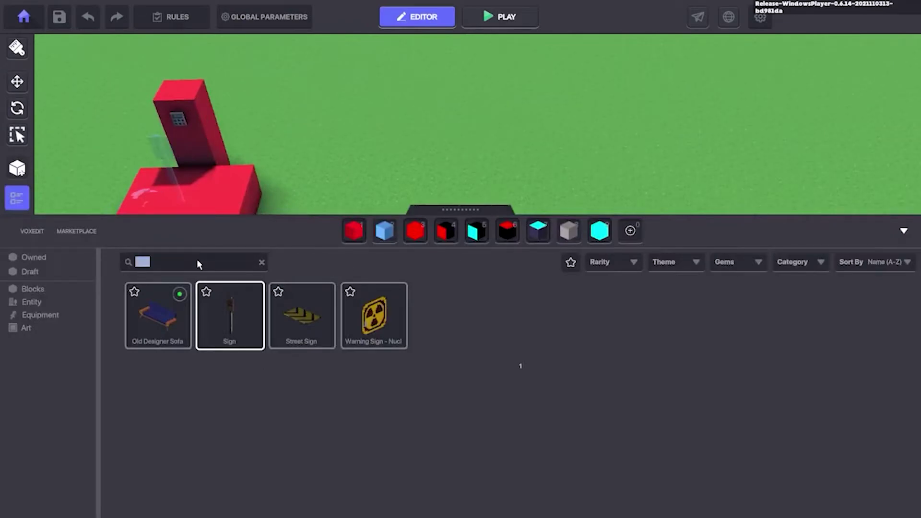
Find the Lava block in the asset library and paint a rectangular lava patch into the ground beside the red platform
text(lava)
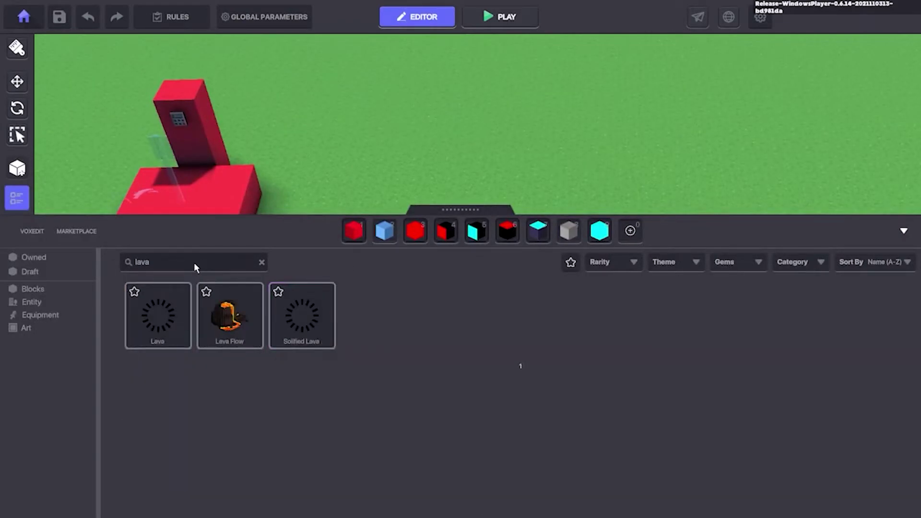
click(169, 314)
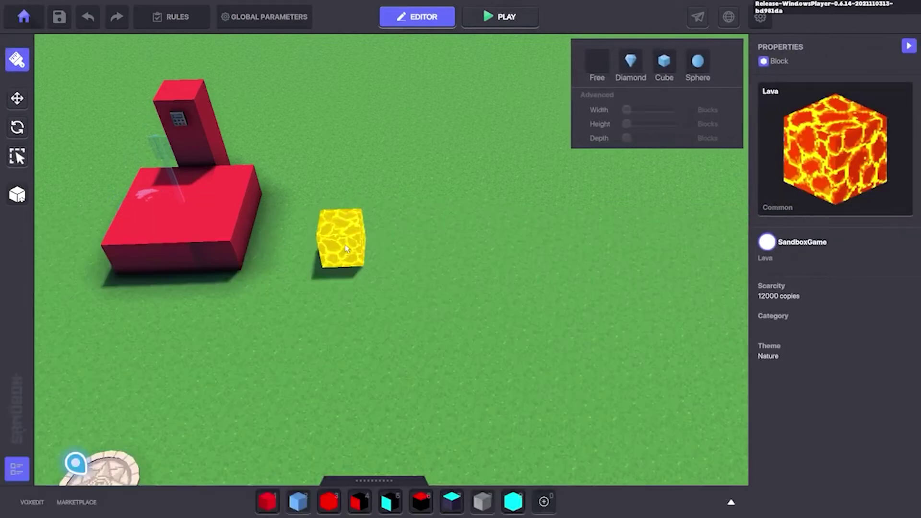
drag(365, 218, 444, 323)
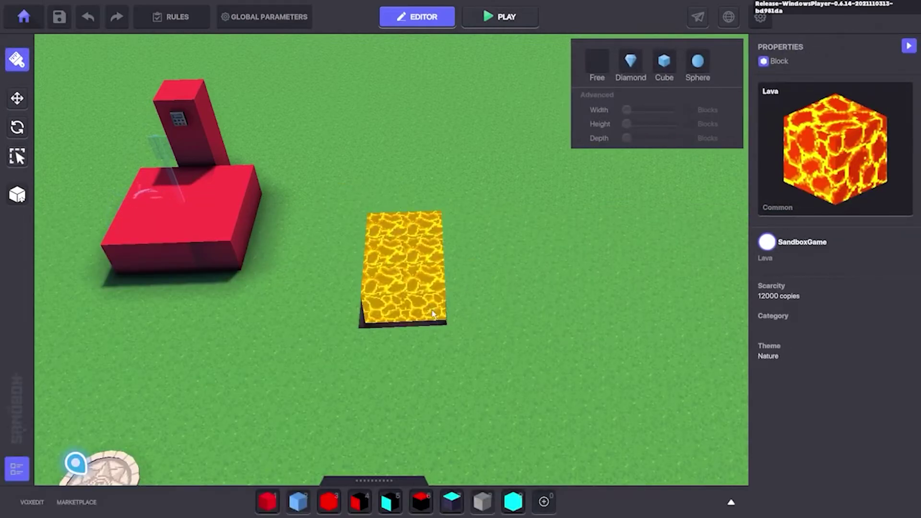
click(99, 99)
Add Lava as a damaging block in the avatar controller's Health component and set Blocks damage to 100
click(270, 16)
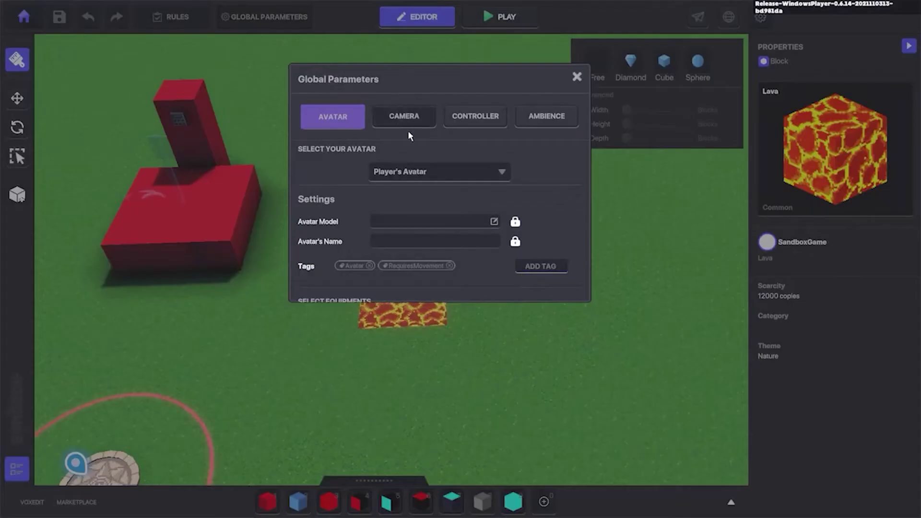
click(422, 122)
click(488, 119)
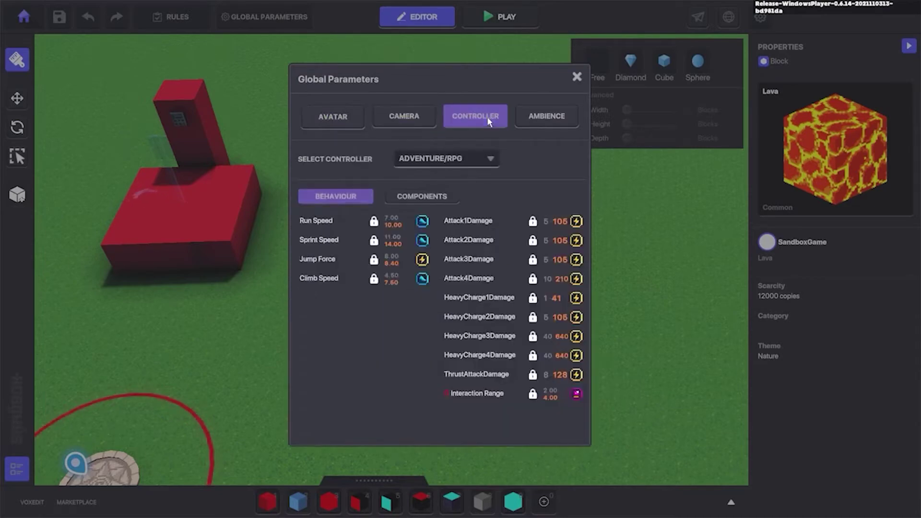
click(455, 199)
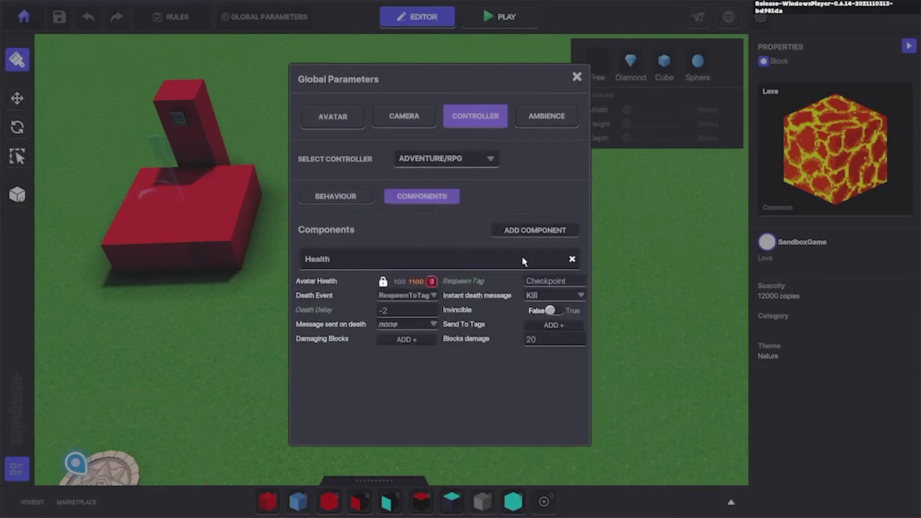
click(398, 340)
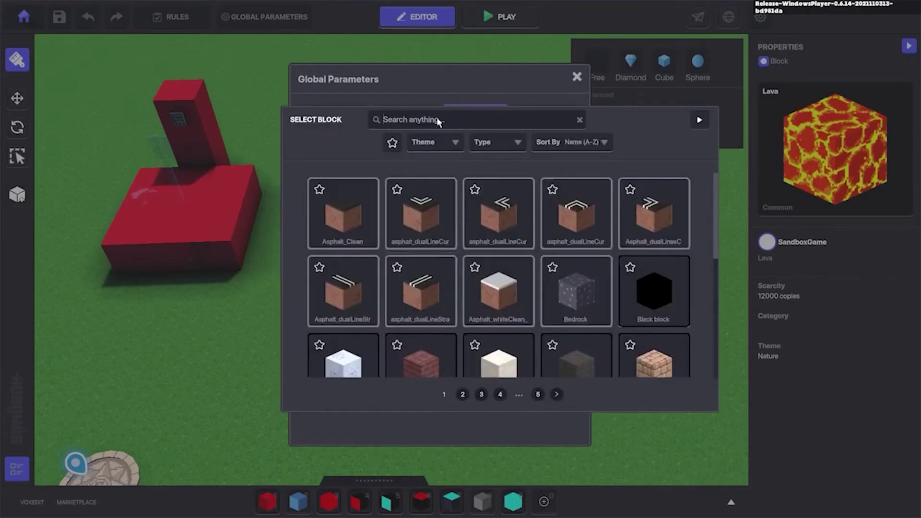
text(lava)
click(459, 213)
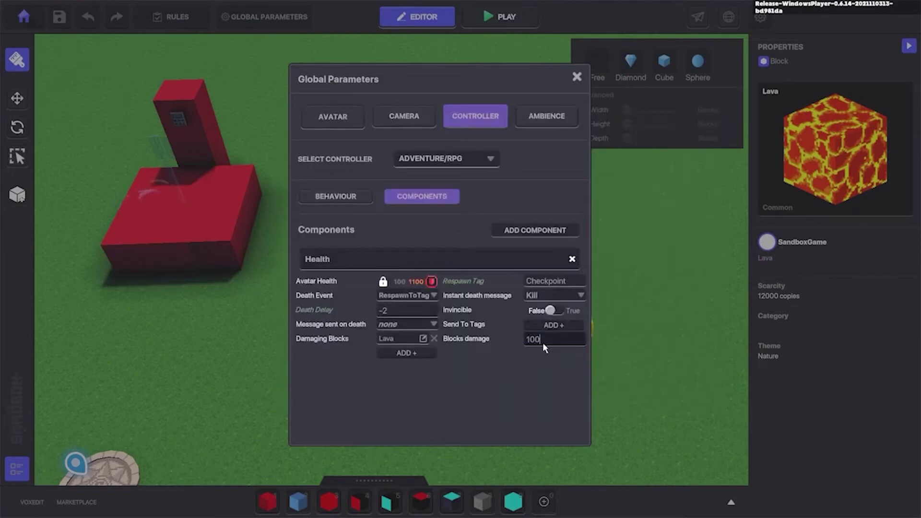
click(576, 77)
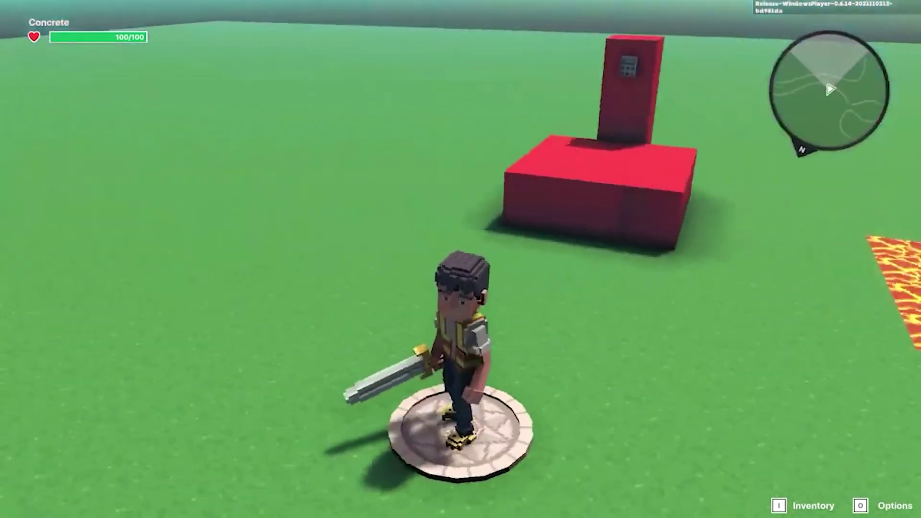
Playtest the lava patch by running the avatar into it from several places to check the respawn, and return to the editor
key(w)
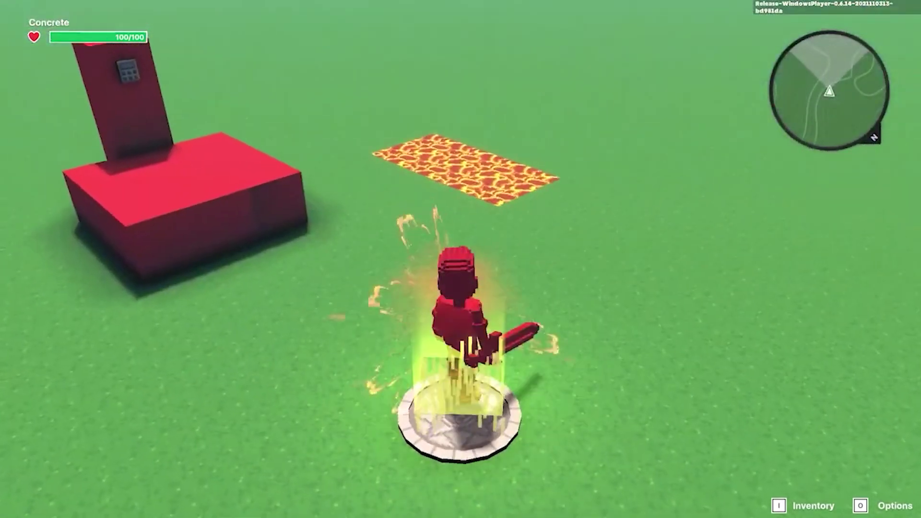
key(w)
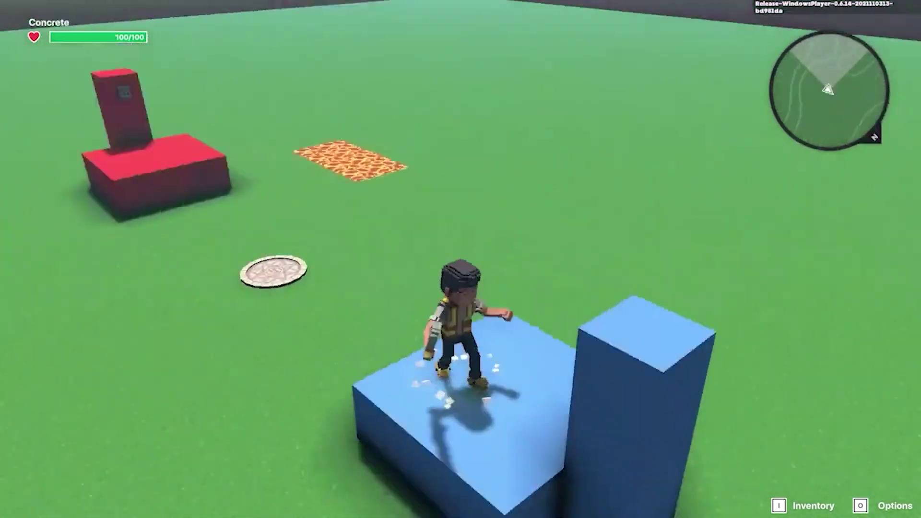
key(w)
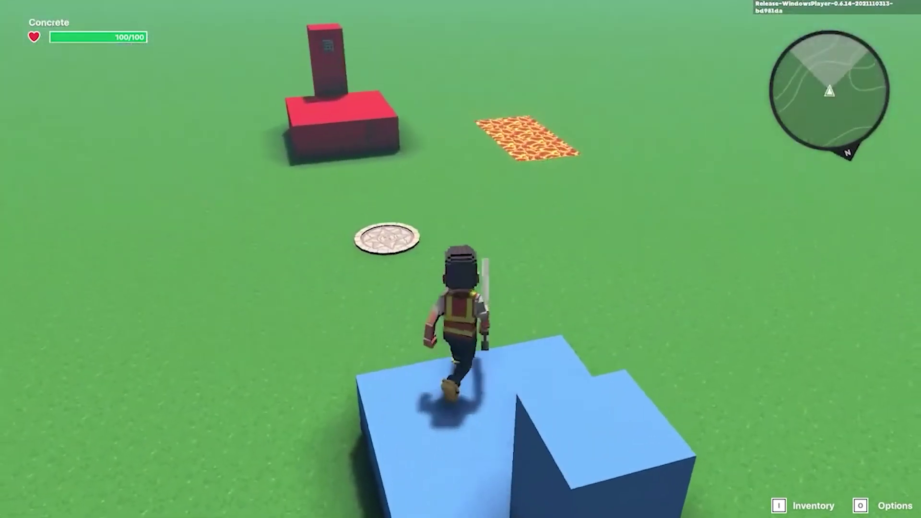
key(w)
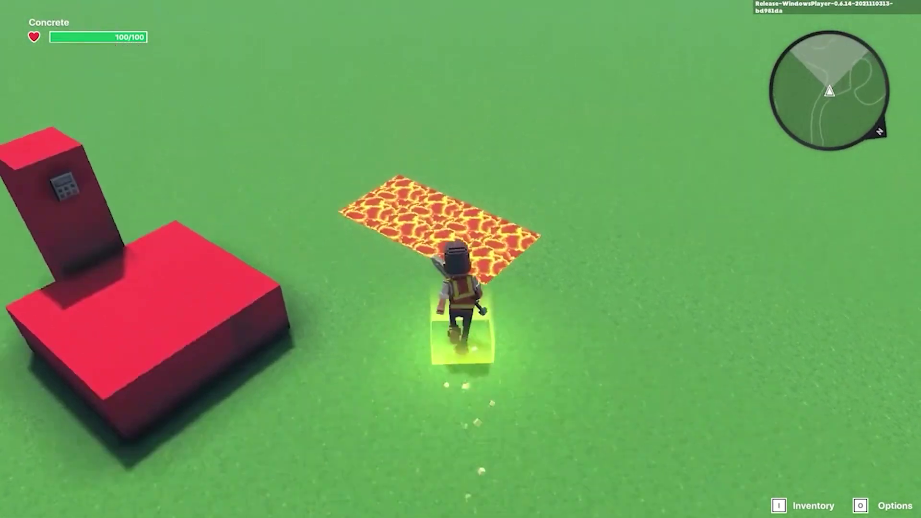
key(w)
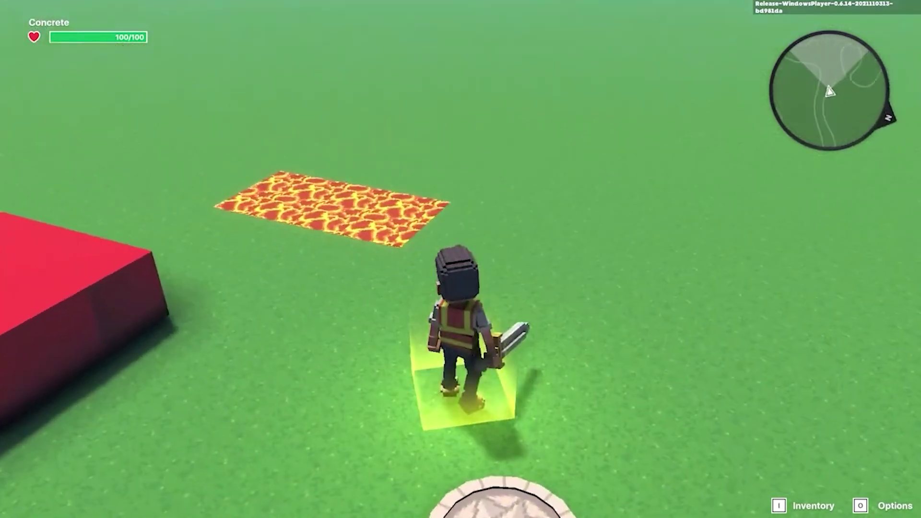
key(w)
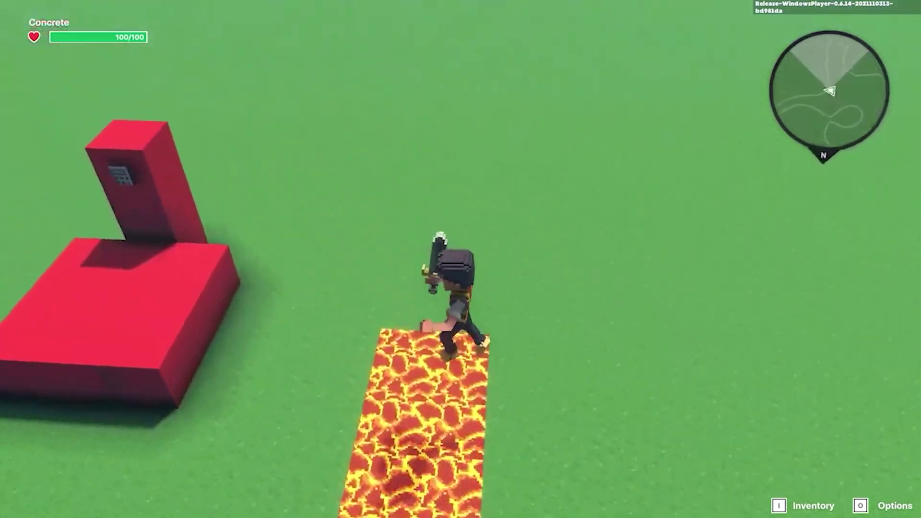
key(w)
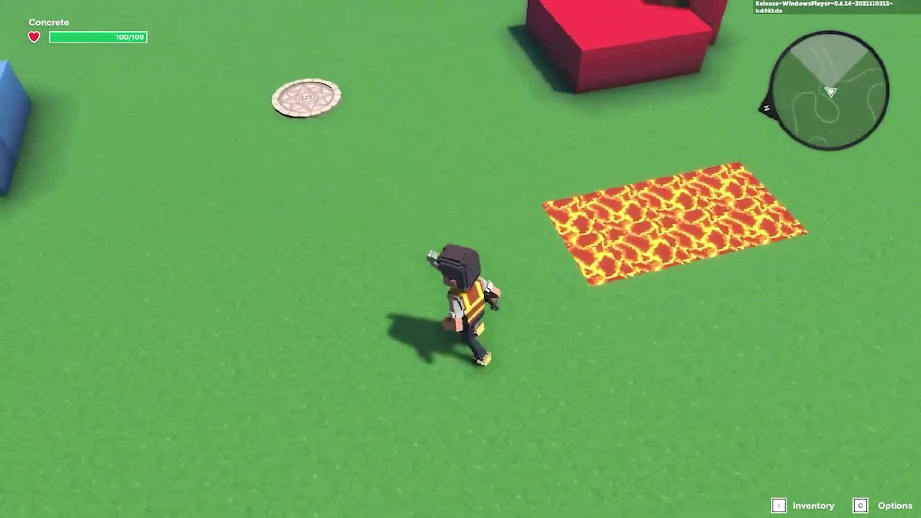
key(w)
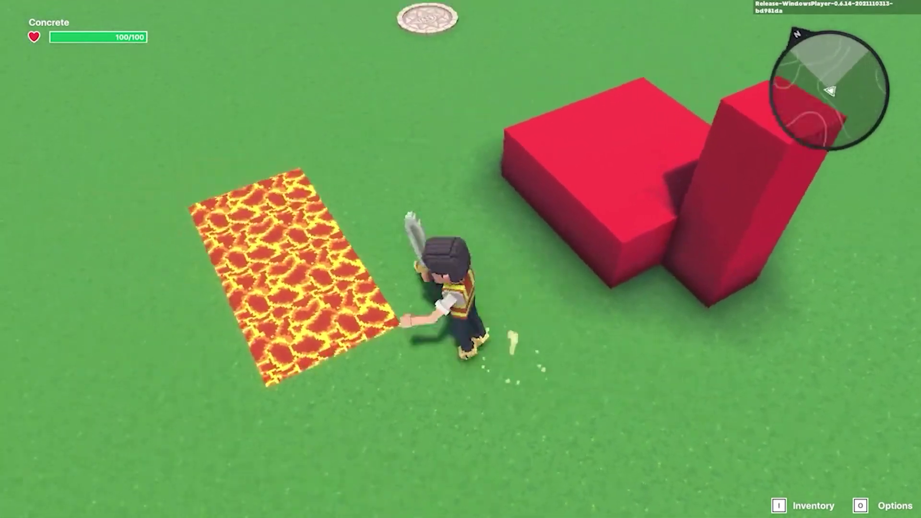
key(w)
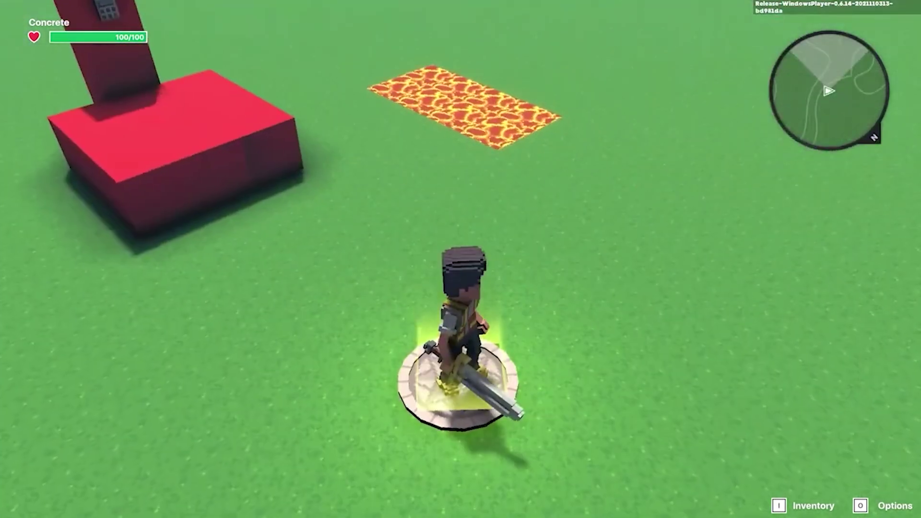
key(w)
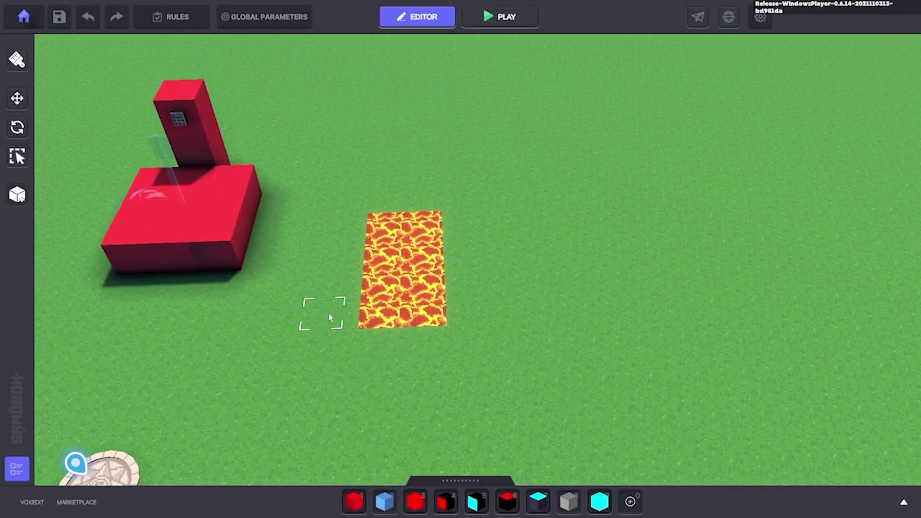
scroll(331, 318, down, 2)
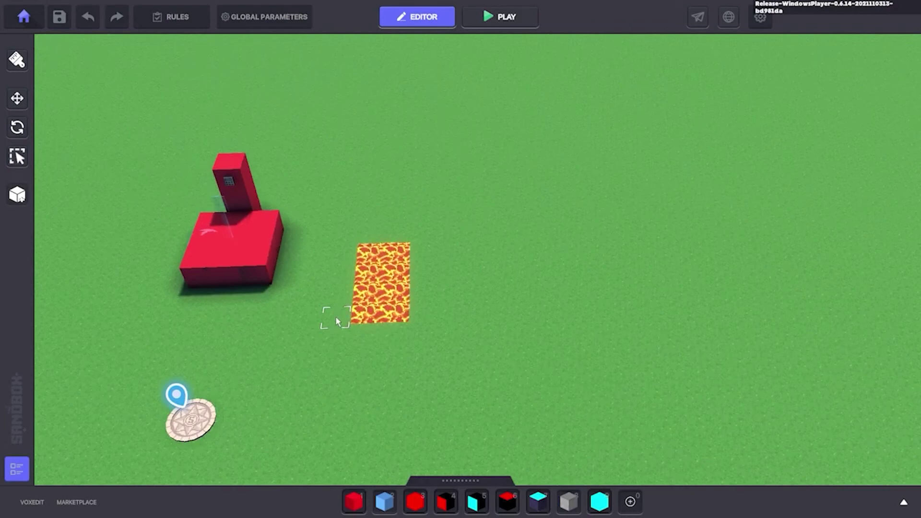